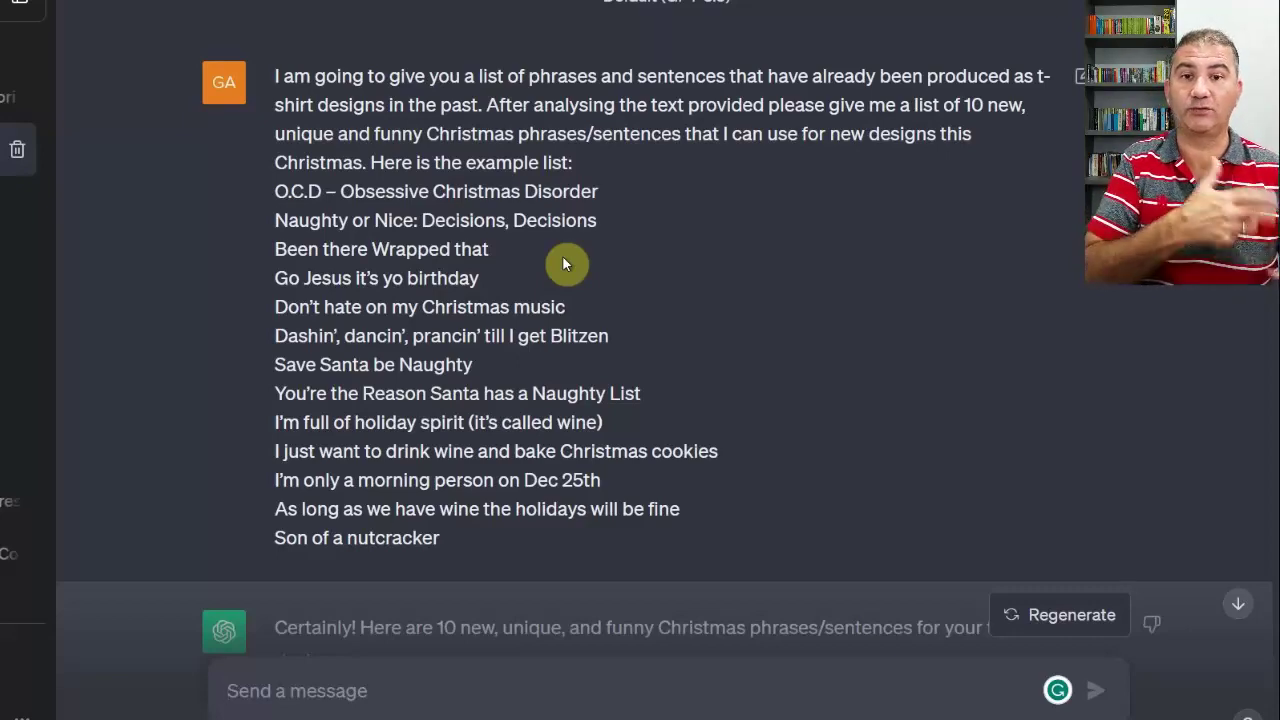
Step: Select the phrase "Jingle all the way to the buffet!" in the generated list of Christmas phrases
{"action": "scroll", "coordinate": [590, 265], "scroll_direction": "down", "scroll_amount": 5}
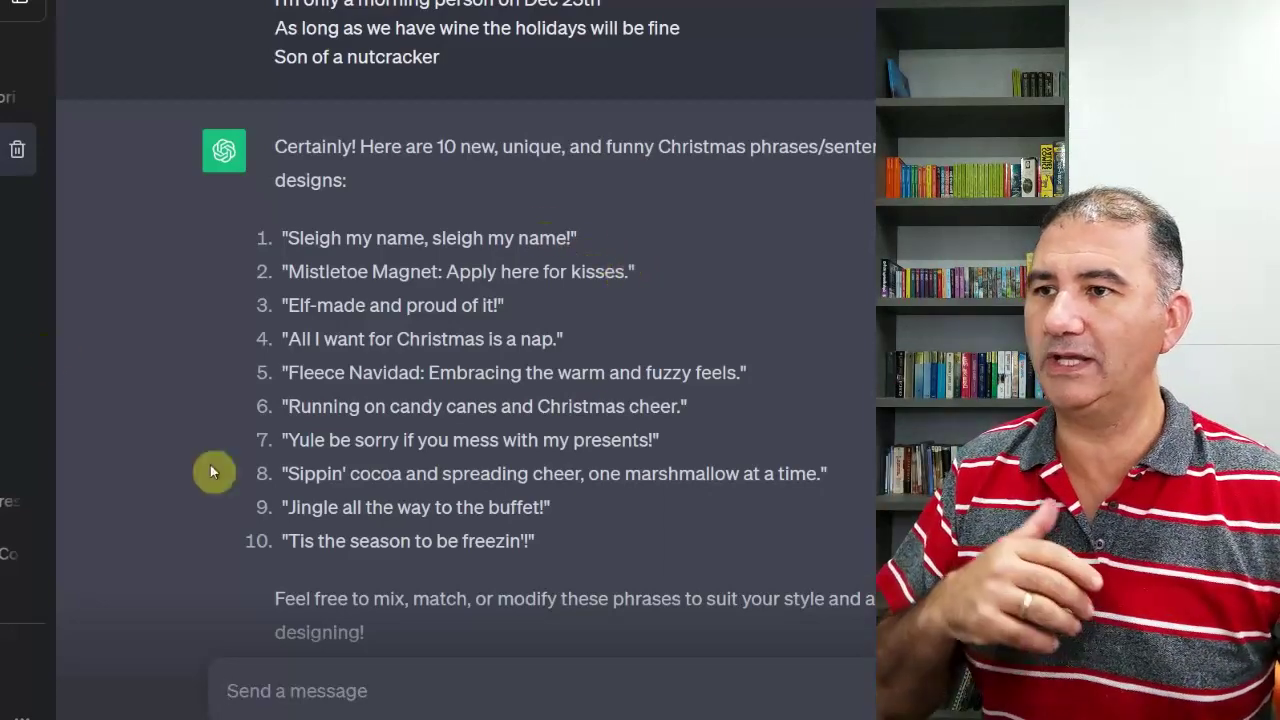
{"action": "left_click_drag", "start_coordinate": [288, 507], "coordinate": [553, 509]}
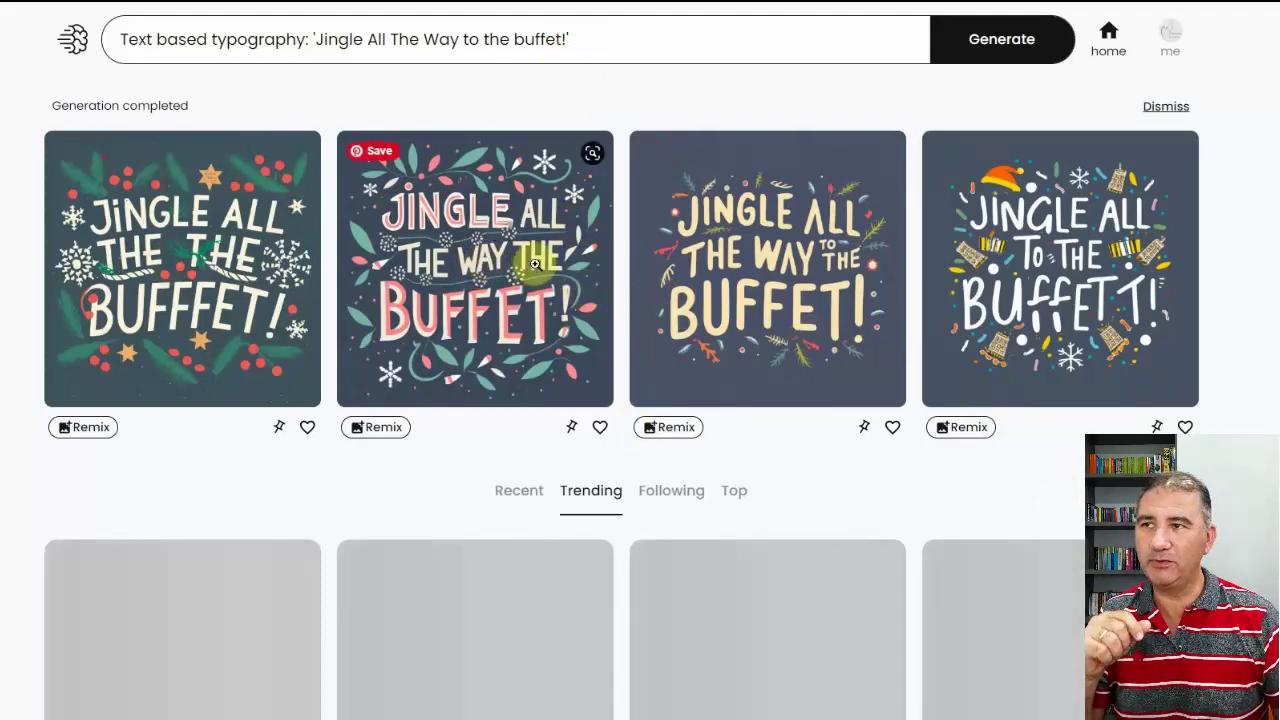
Step: Open the third generated "Jingle All The Way to the Buffet!" typography design at full size
{"action": "left_click", "coordinate": [707, 255]}
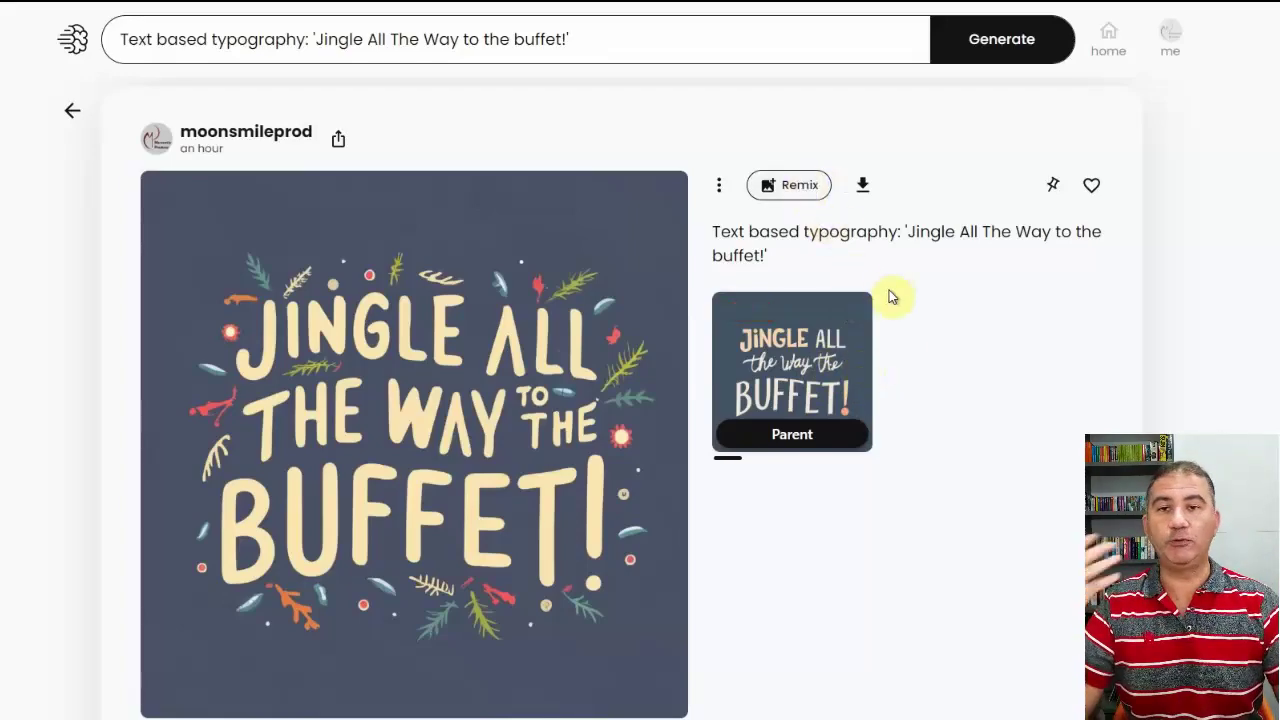
{"action": "scroll", "coordinate": [929, 357], "scroll_direction": "down", "scroll_amount": 2}
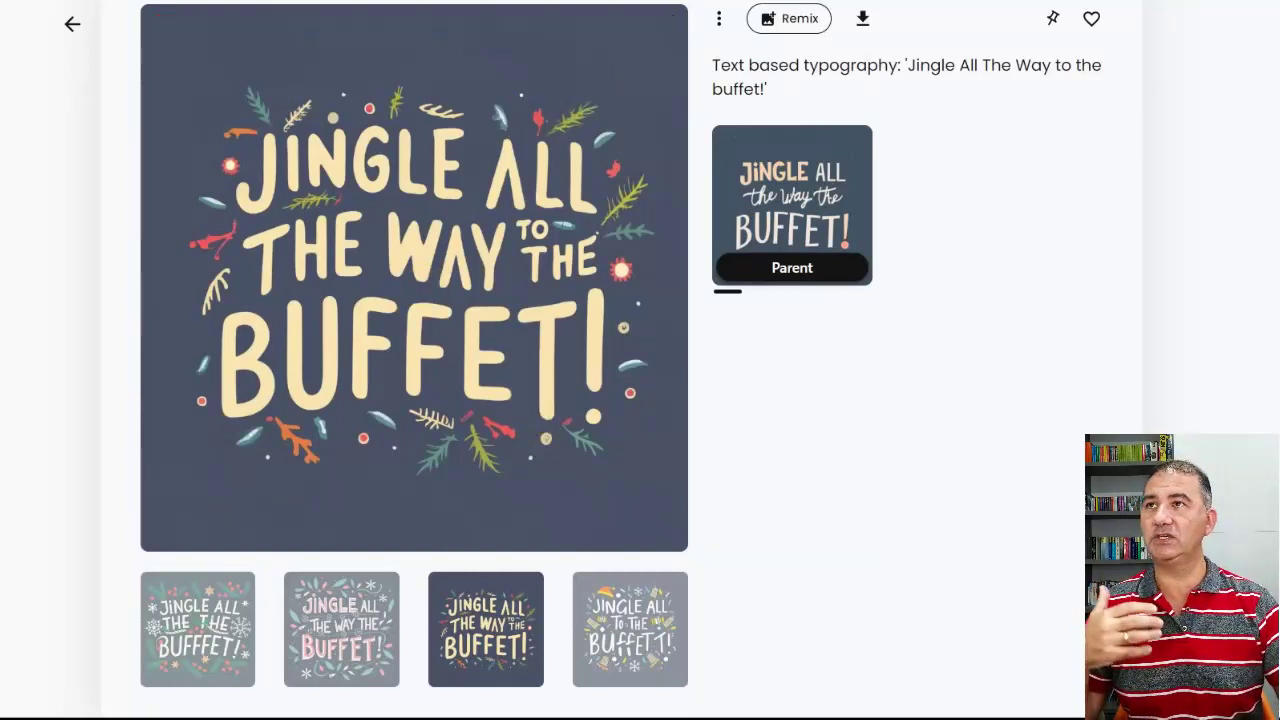
Step: Switch to iLoveIMG's Upscale image tool, load the Jingle design and choose the 4x size multiplier
{"action": "left_click", "coordinate": [520, 2]}
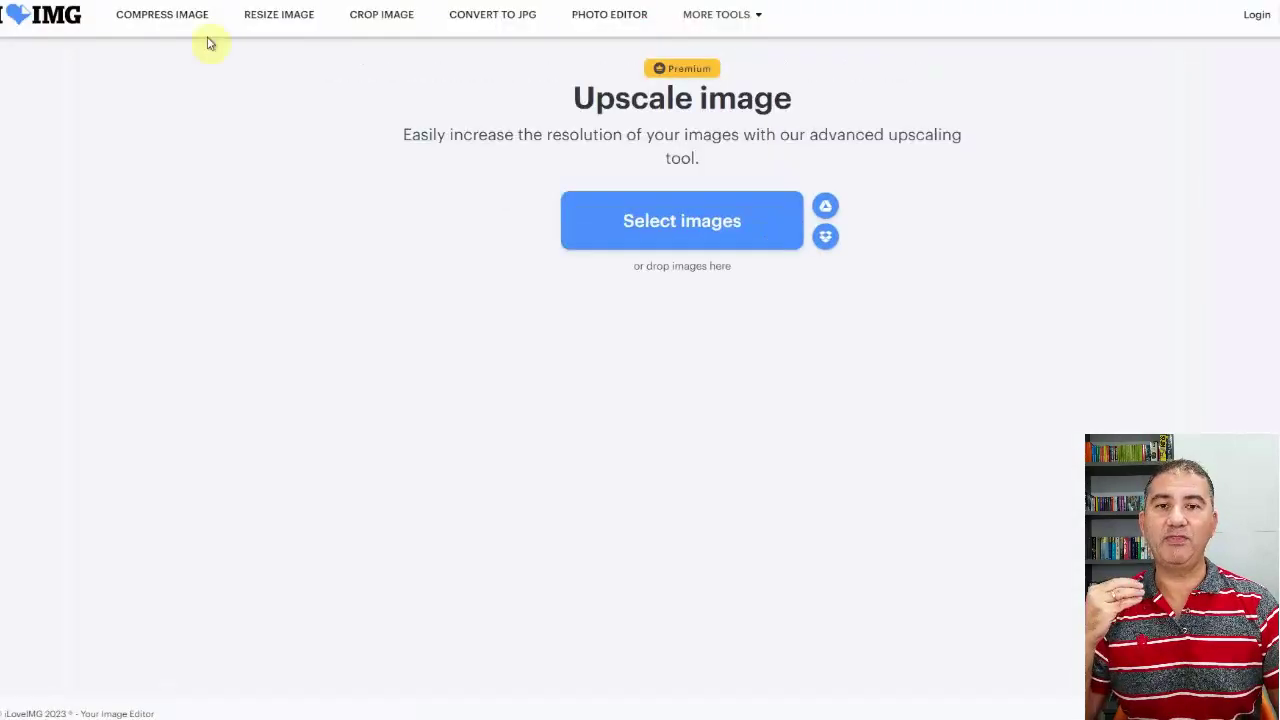
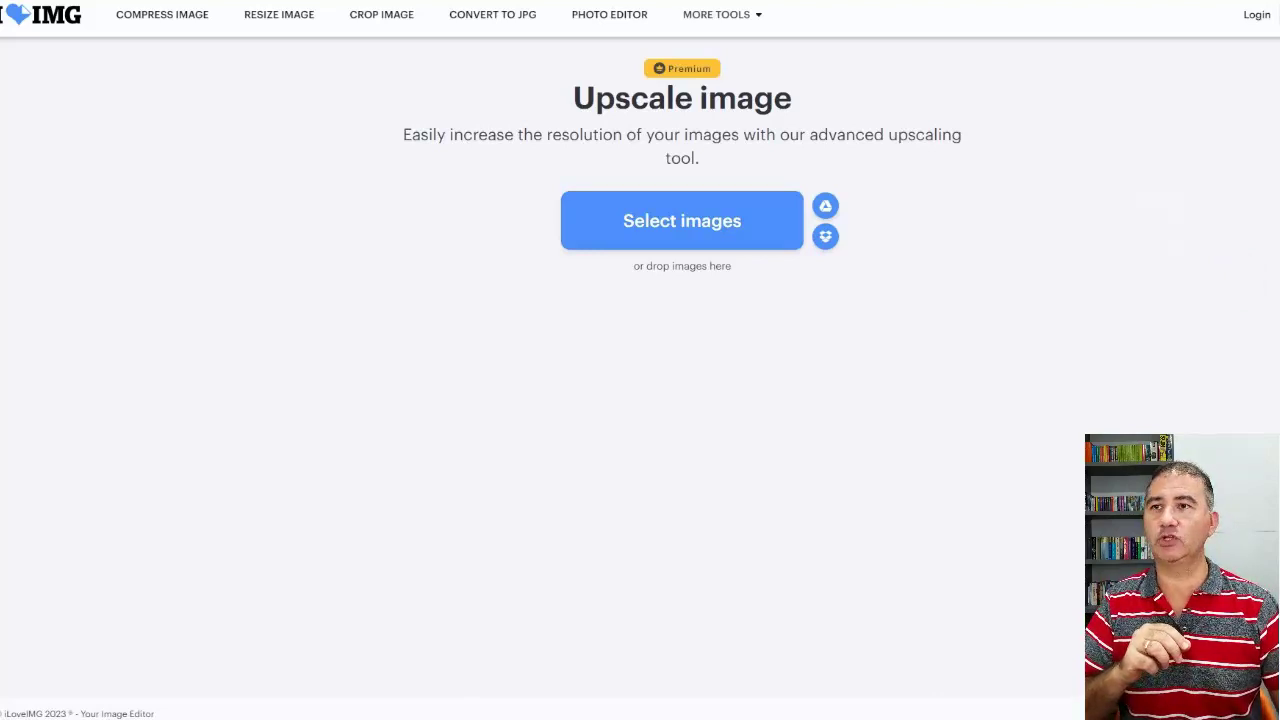
{"action": "left_click_drag", "start_coordinate": [700, 40], "coordinate": [730, 338]}
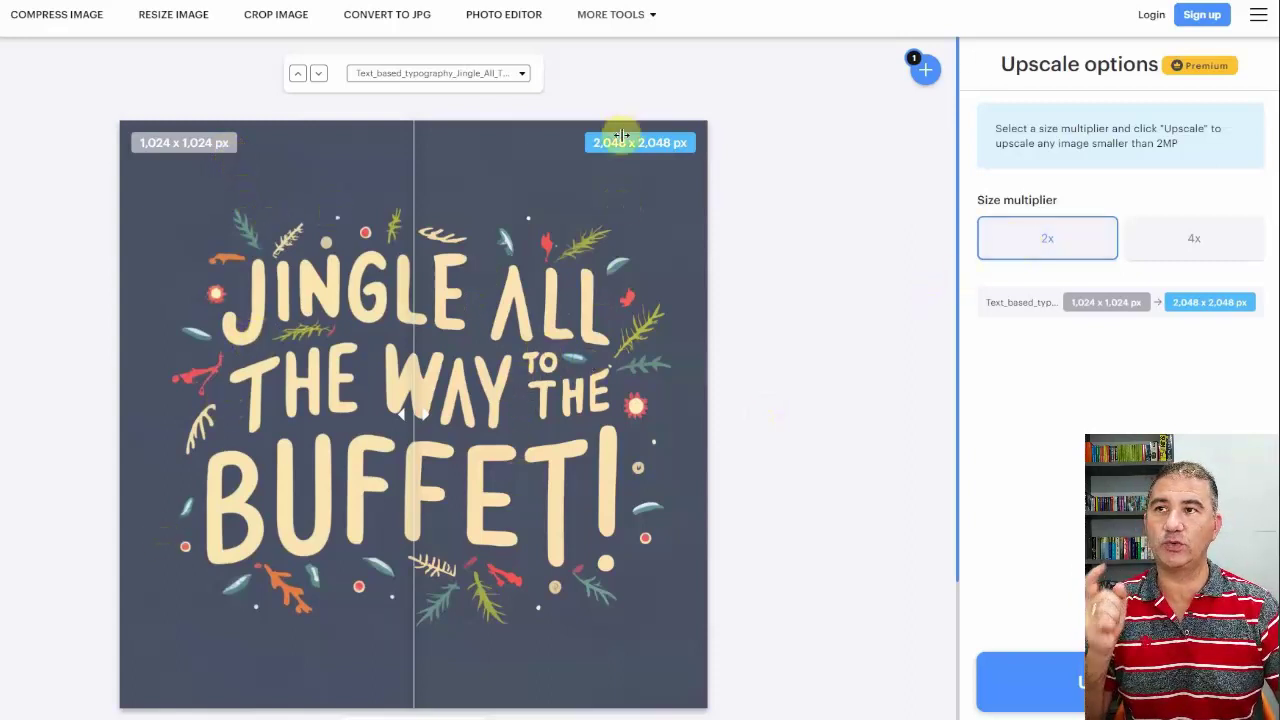
{"action": "left_click", "coordinate": [1169, 238]}
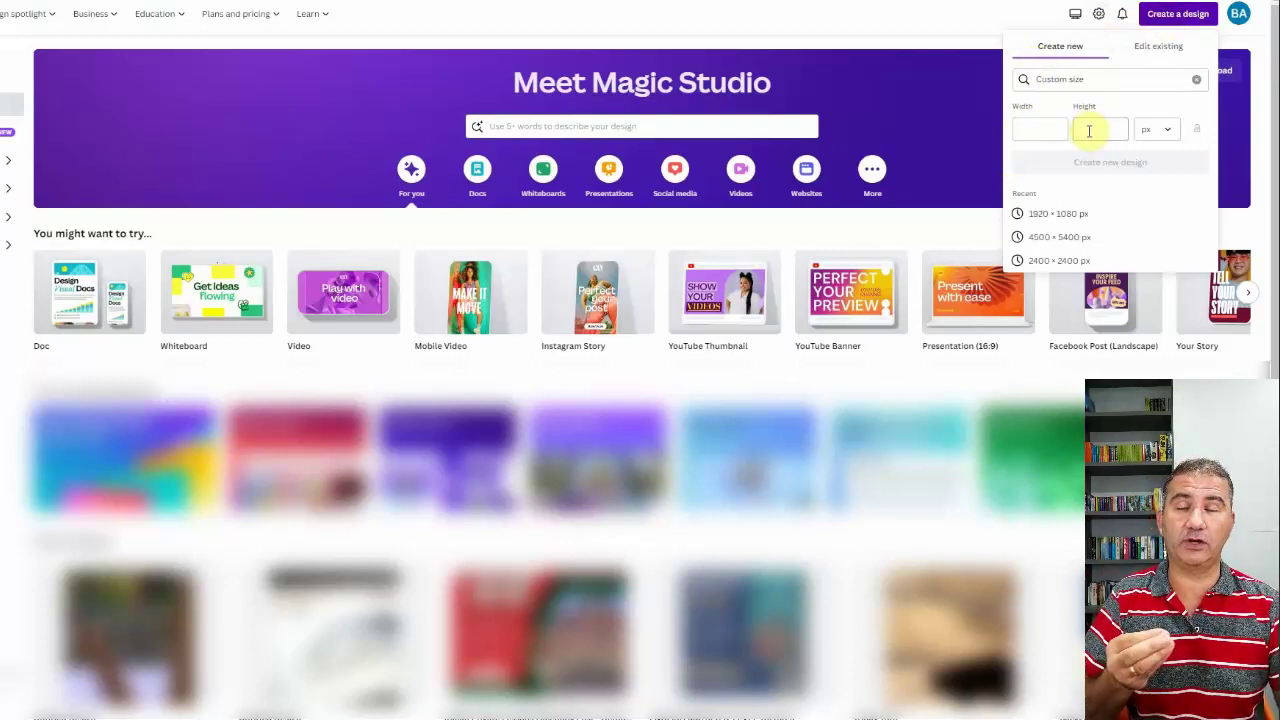
Step: In Canva, create a 4500 × 5400 px design and place the uploaded Jingle image on the page
{"action": "left_click", "coordinate": [1050, 237]}
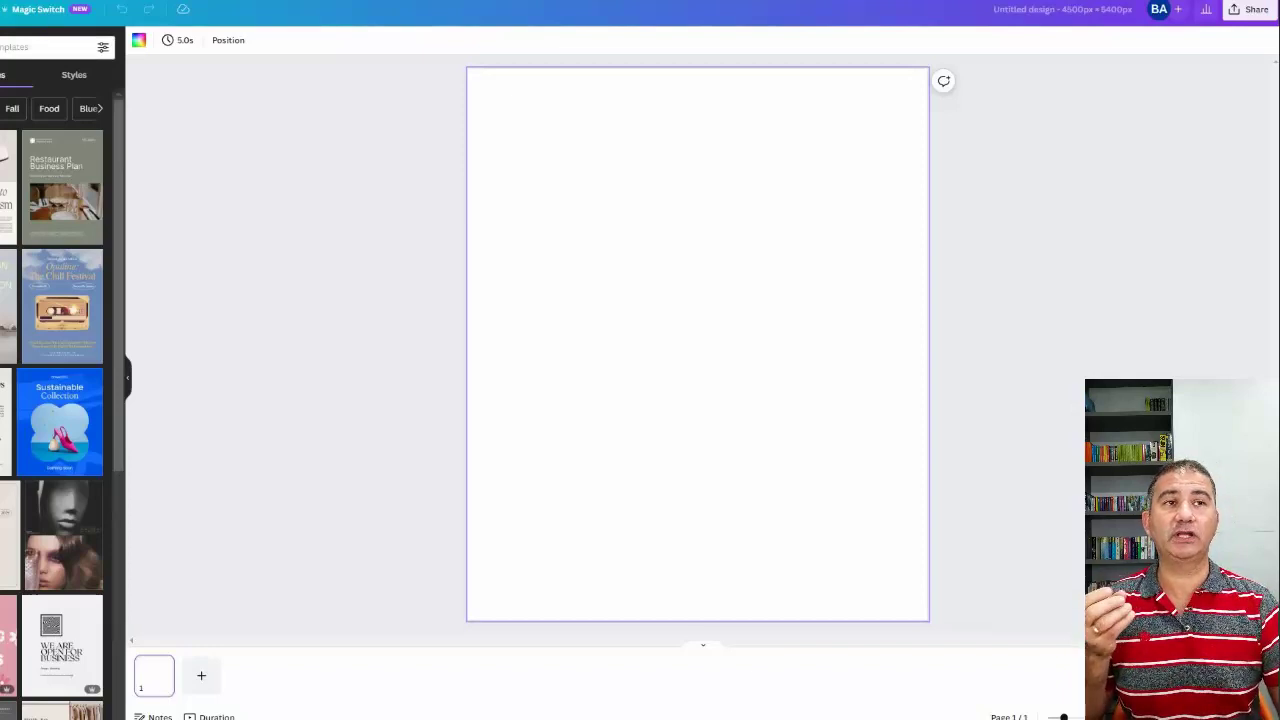
{"action": "left_click_drag", "start_coordinate": [766, 212], "coordinate": [762, 214]}
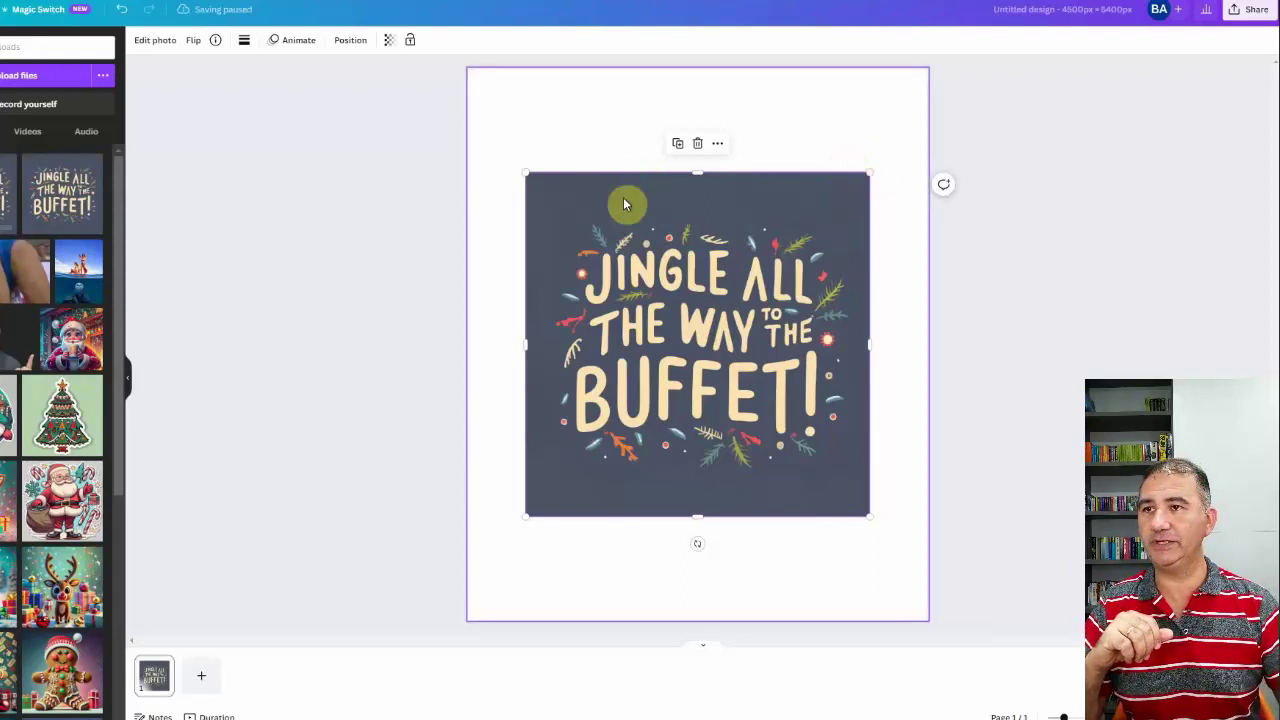
Step: Align the image with the page's upper-left corner and enlarge it until it slightly overhangs both sides of the page
{"action": "left_click_drag", "start_coordinate": [657, 326], "coordinate": [597, 225]}
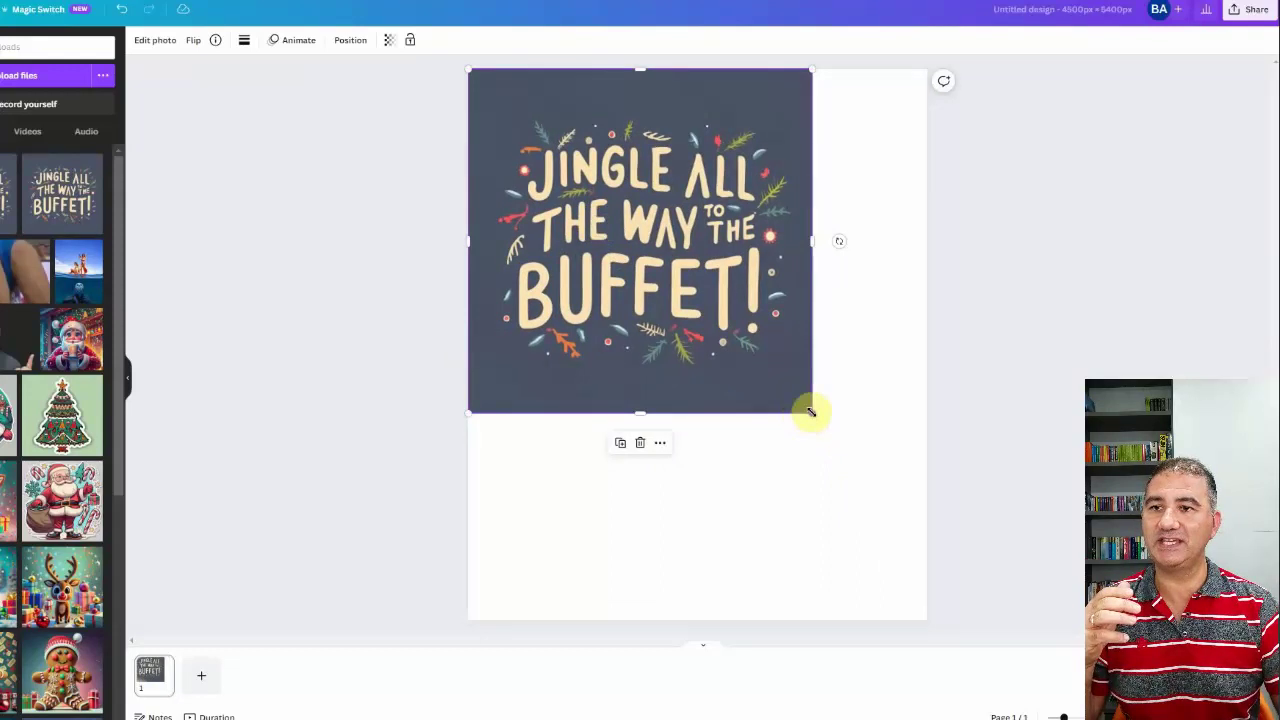
{"action": "left_click_drag", "start_coordinate": [811, 411], "coordinate": [904, 589]}
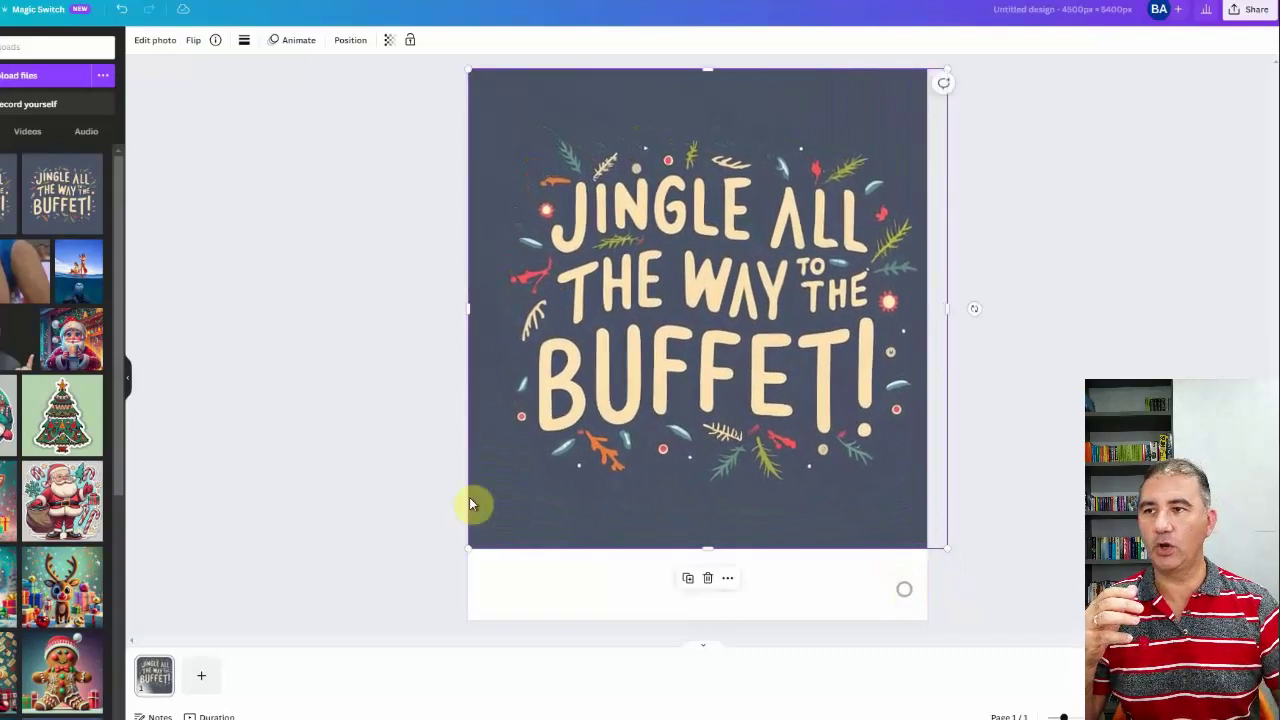
{"action": "left_click_drag", "start_coordinate": [467, 548], "coordinate": [423, 562]}
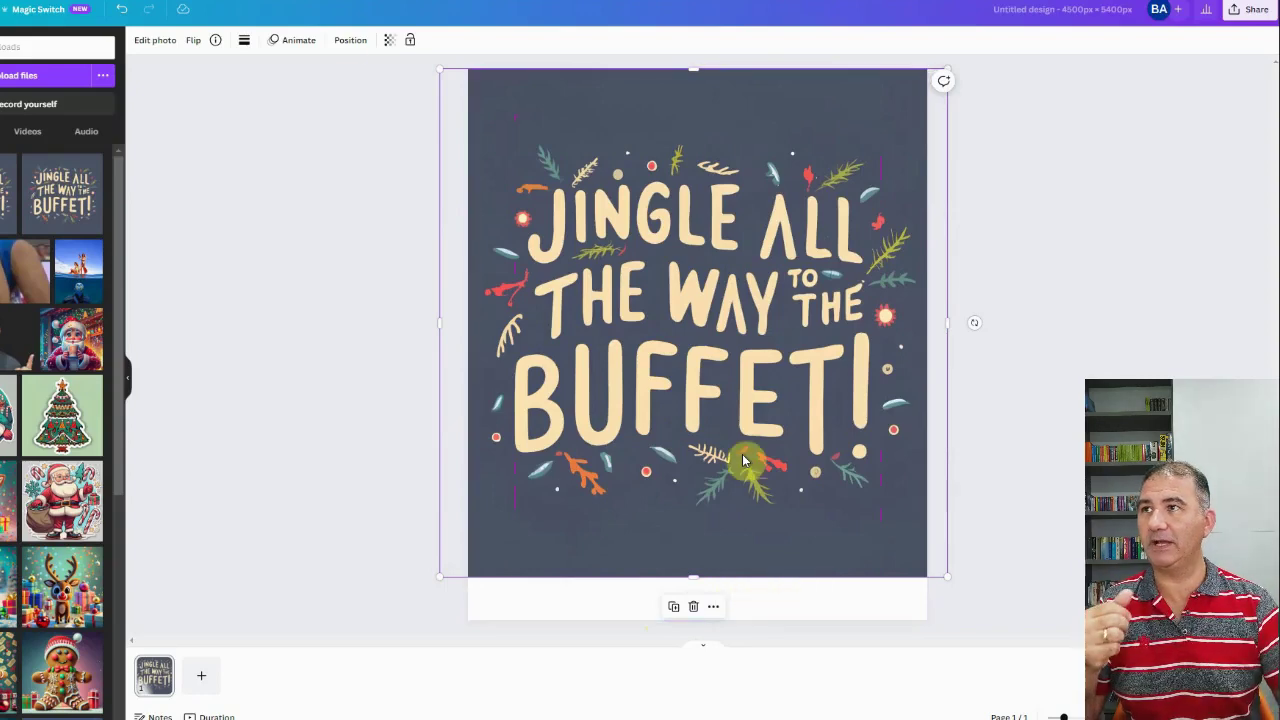
Step: Remove the dark blue background from the Jingle image with BG Remover
{"action": "left_click", "coordinate": [155, 42]}
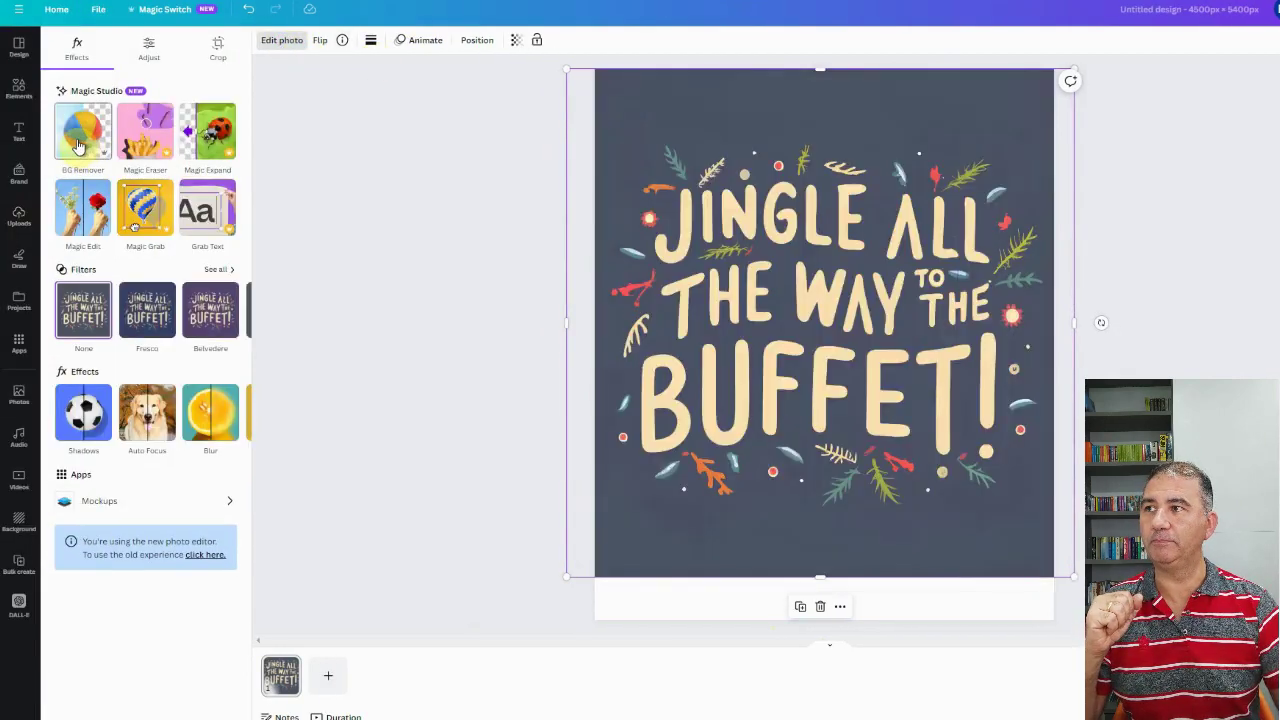
{"action": "left_click", "coordinate": [78, 146]}
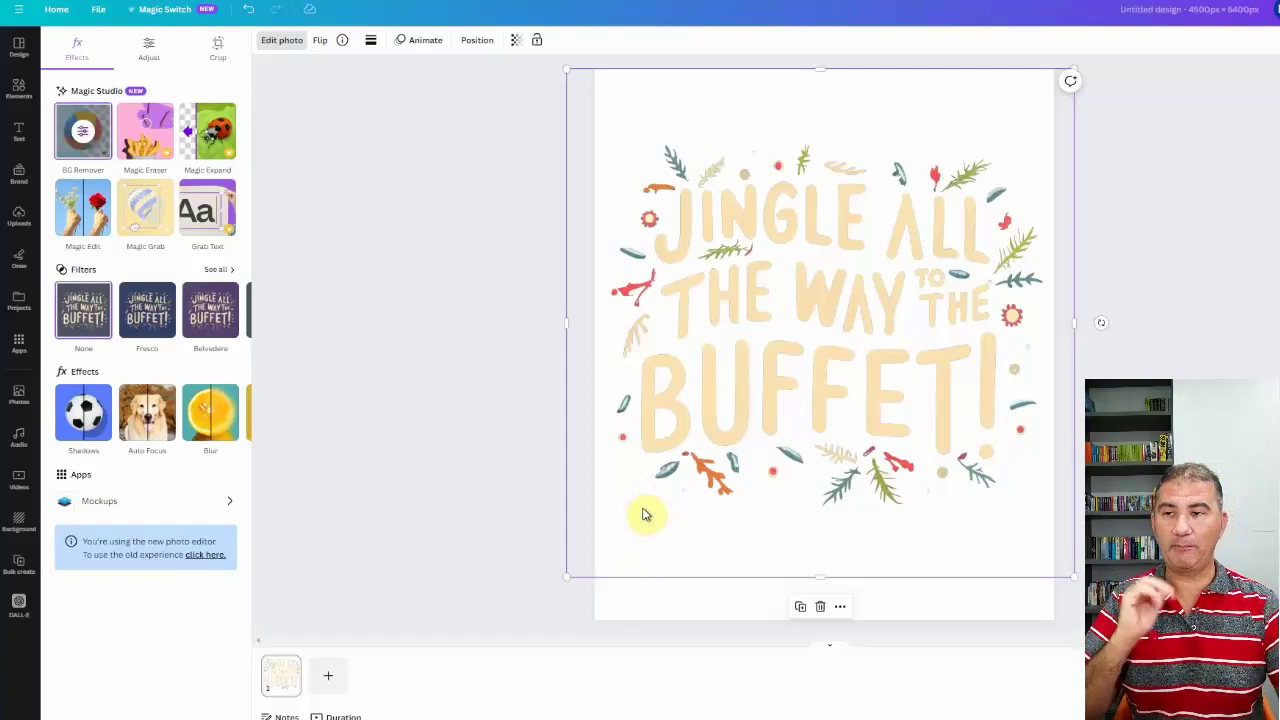
{"action": "left_click", "coordinate": [586, 620]}
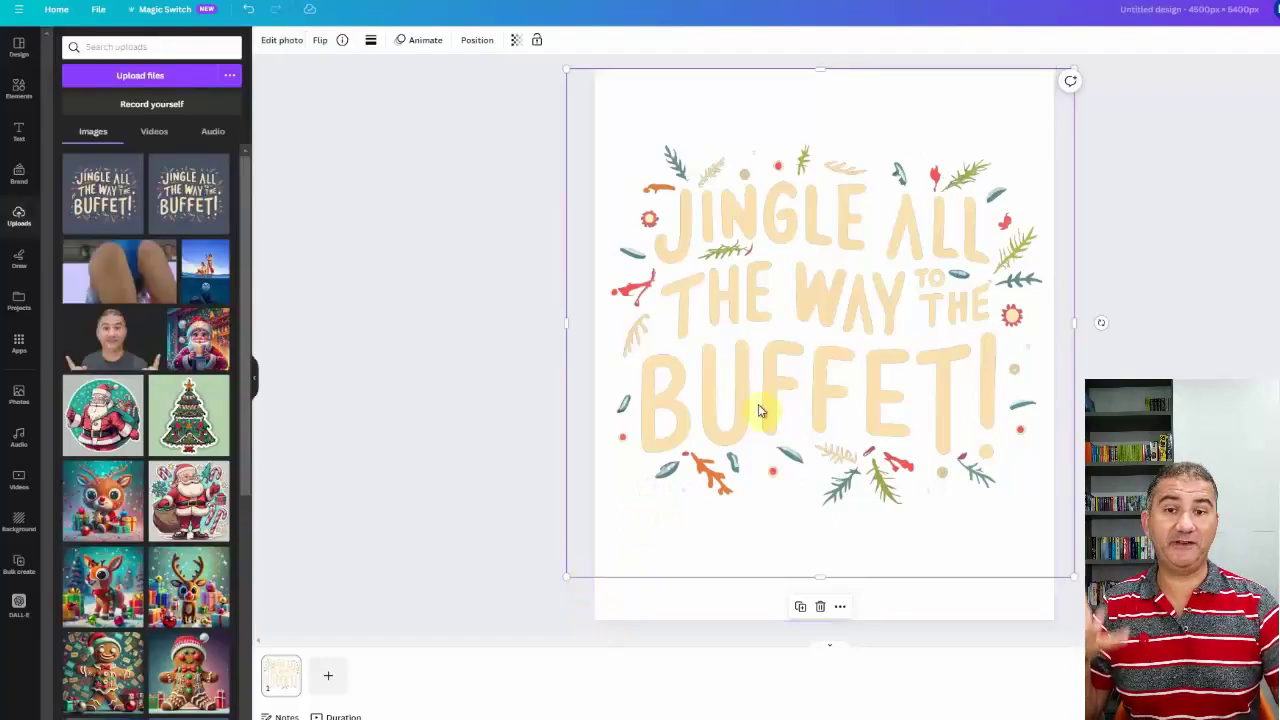
Step: Set the page background to solid black
{"action": "left_click", "coordinate": [621, 597]}
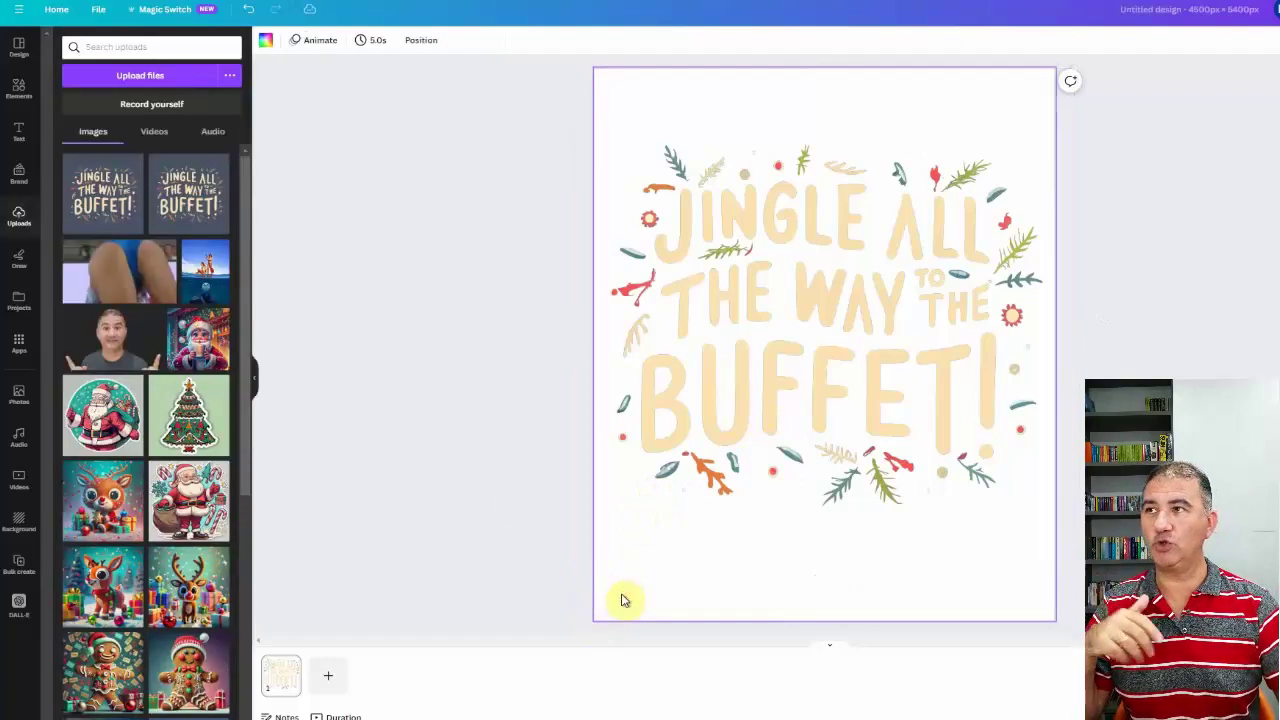
{"action": "left_click", "coordinate": [265, 40]}
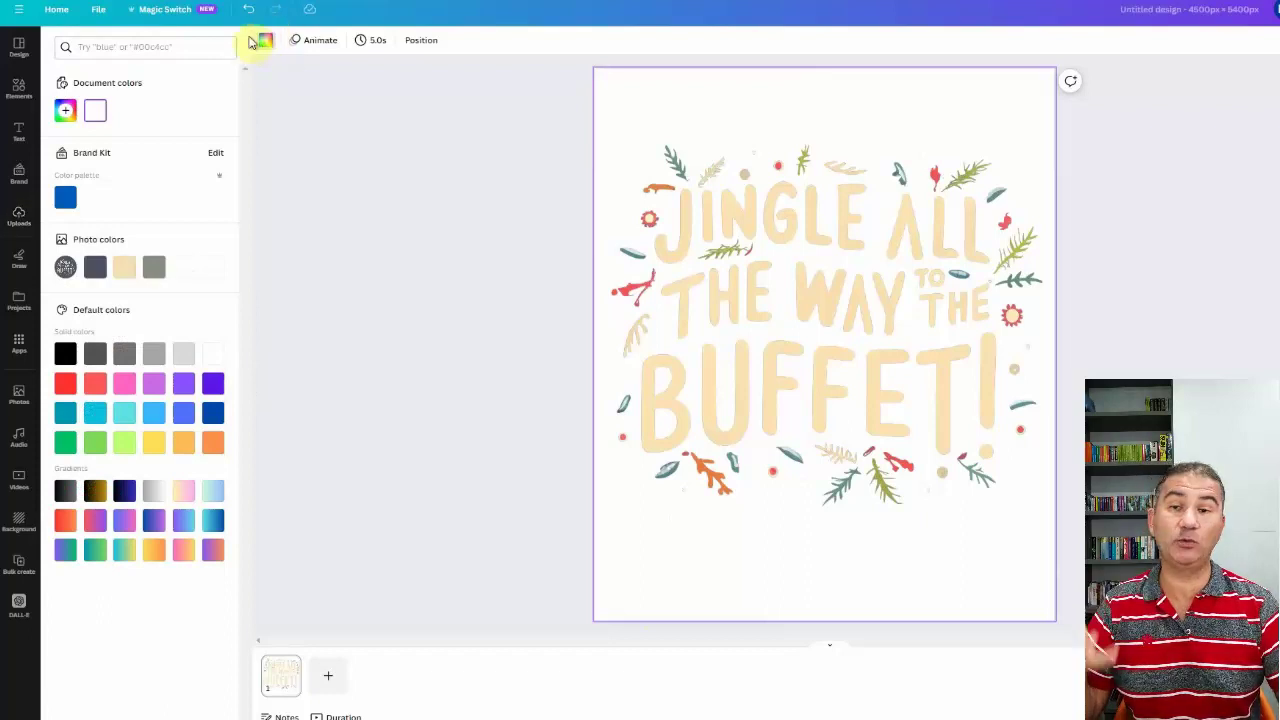
{"action": "left_click", "coordinate": [66, 354]}
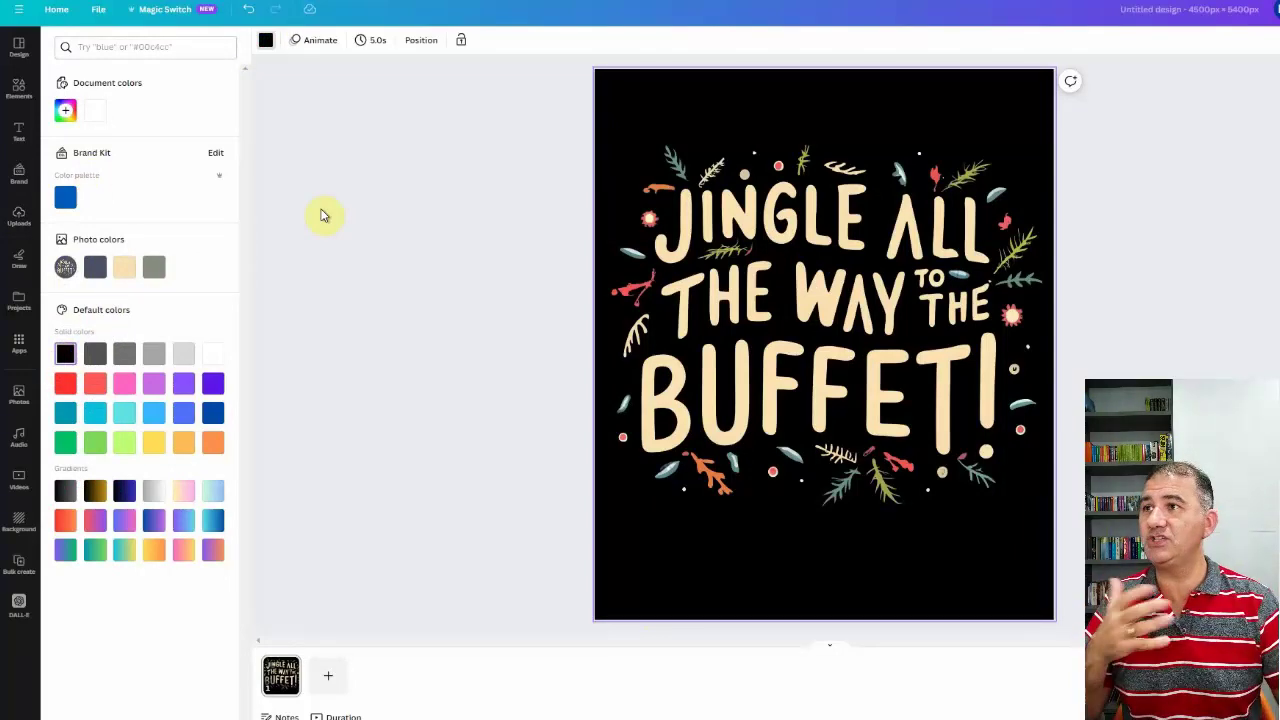
Step: Adjust the Jingle image's saturation to 46 for the whole image
{"action": "left_click", "coordinate": [690, 261]}
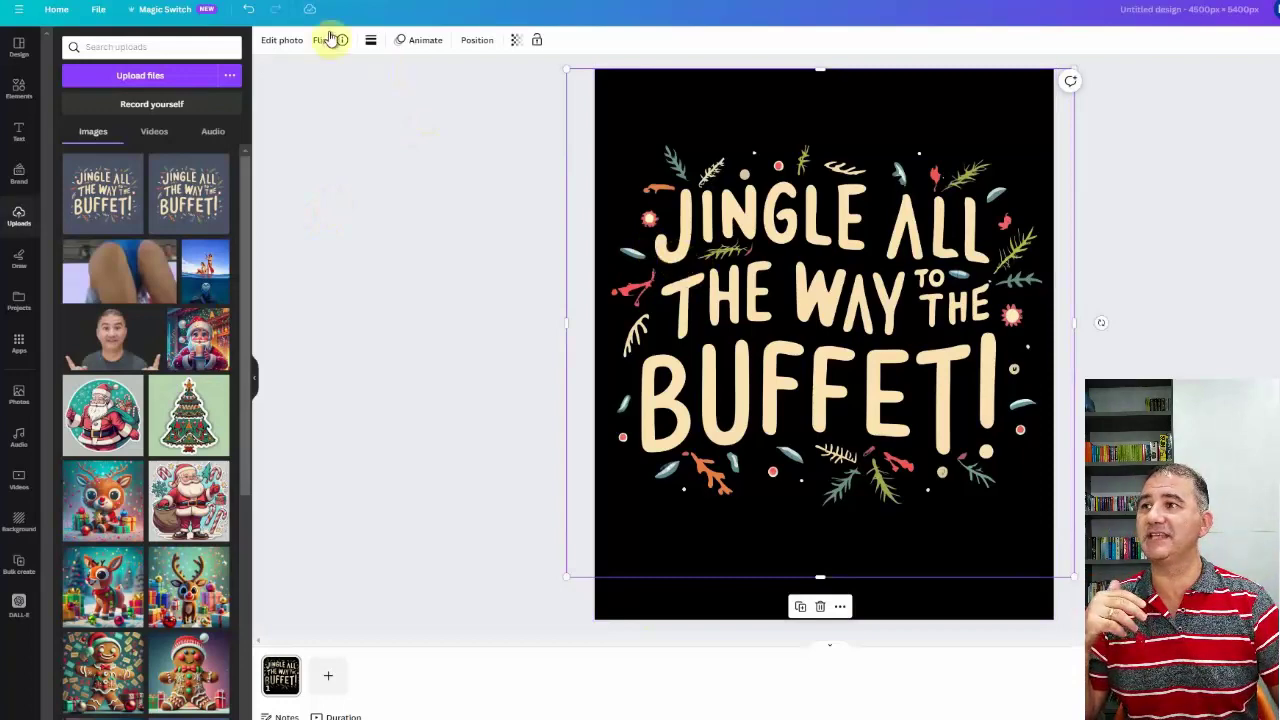
{"action": "left_click", "coordinate": [277, 44]}
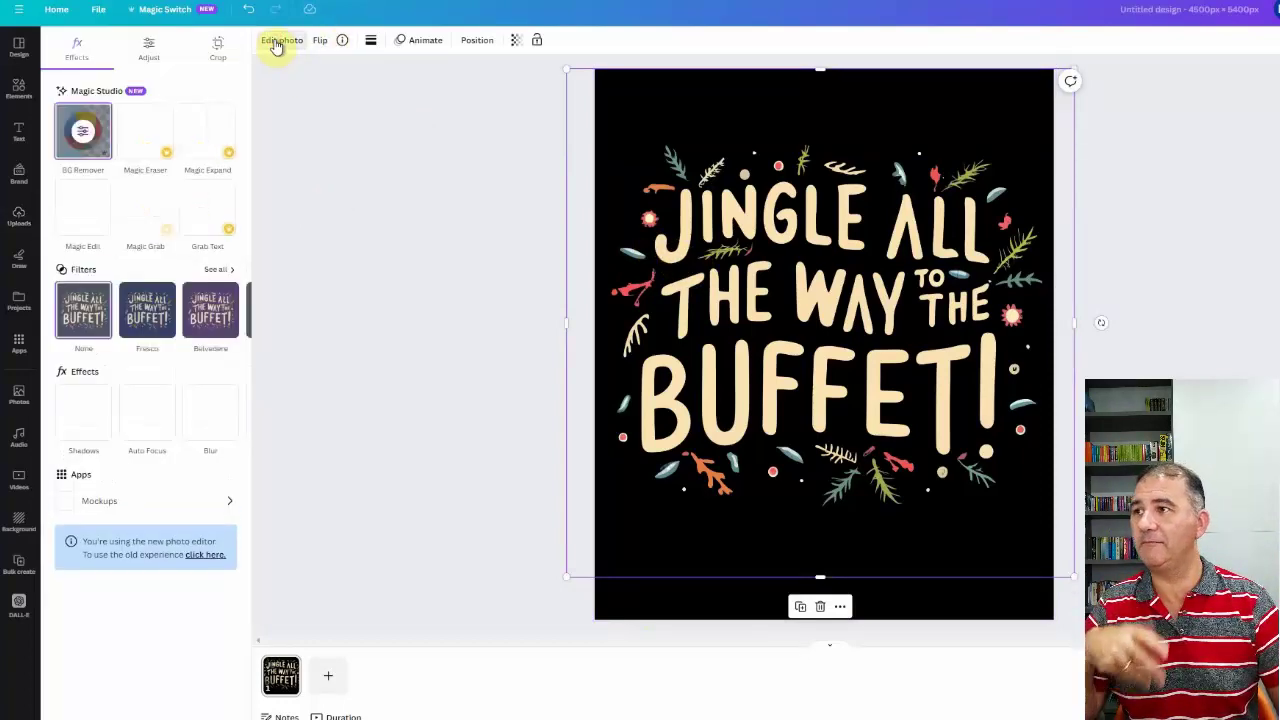
{"action": "left_click", "coordinate": [149, 50]}
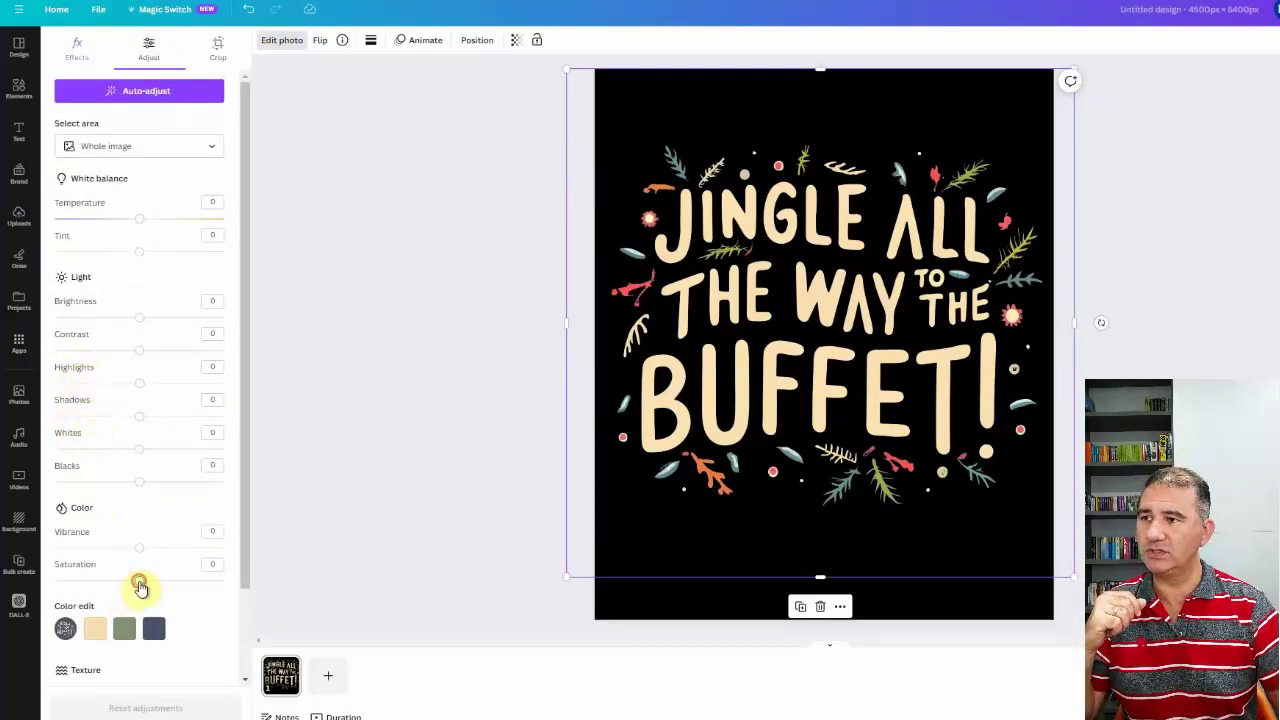
{"action": "left_click_drag", "start_coordinate": [140, 588], "coordinate": [179, 597]}
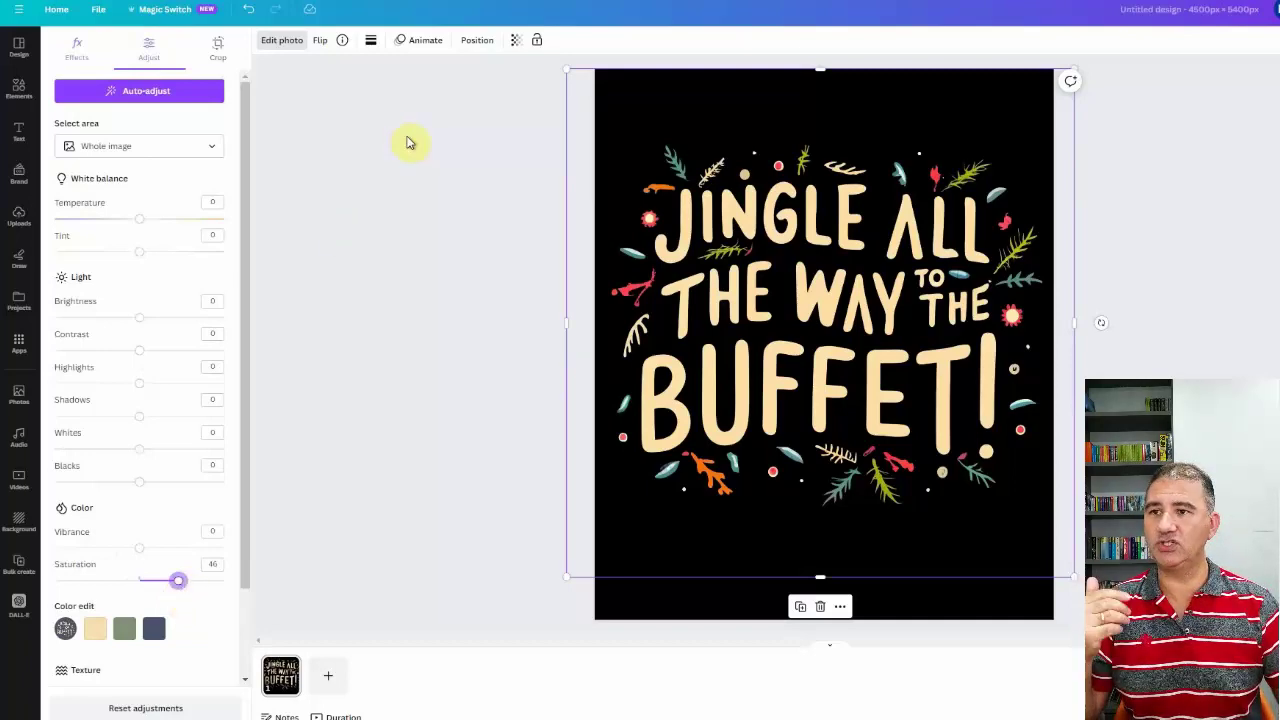
Step: Set the page background to white and return to the uploaded images
{"action": "left_click", "coordinate": [614, 640]}
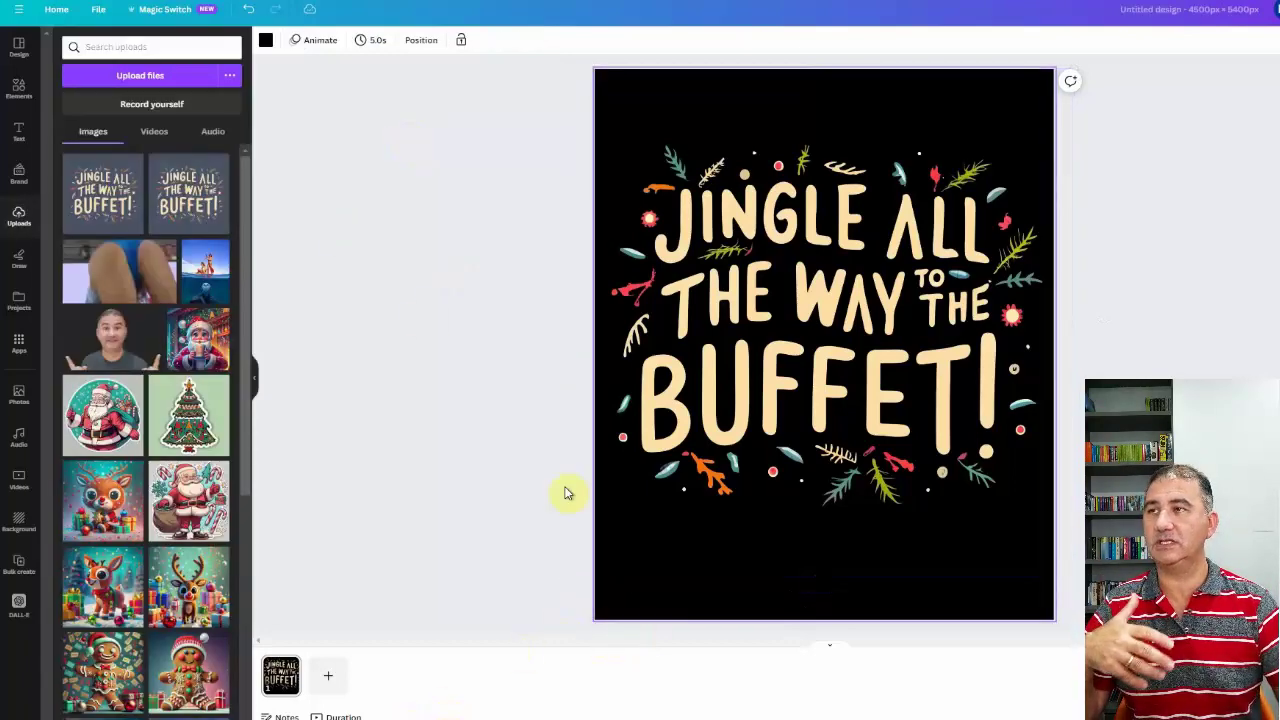
{"action": "left_click", "coordinate": [266, 42]}
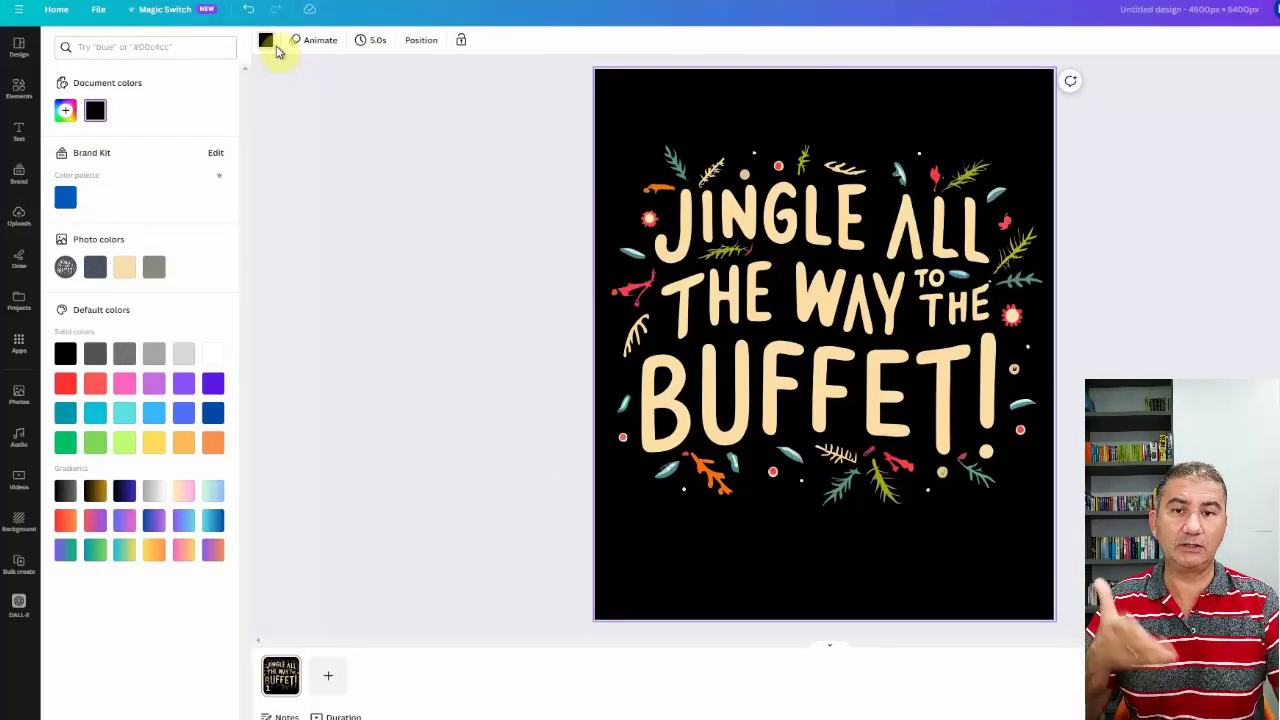
{"action": "left_click", "coordinate": [213, 353]}
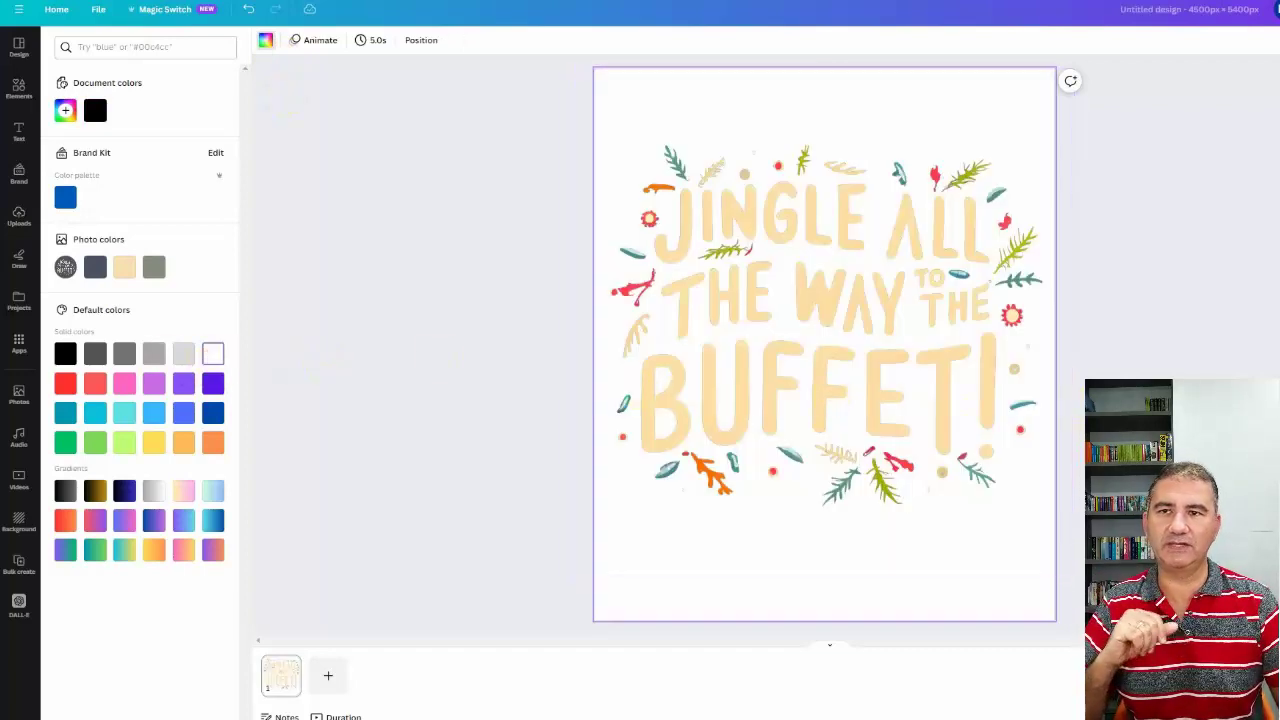
{"action": "left_click", "coordinate": [18, 215]}
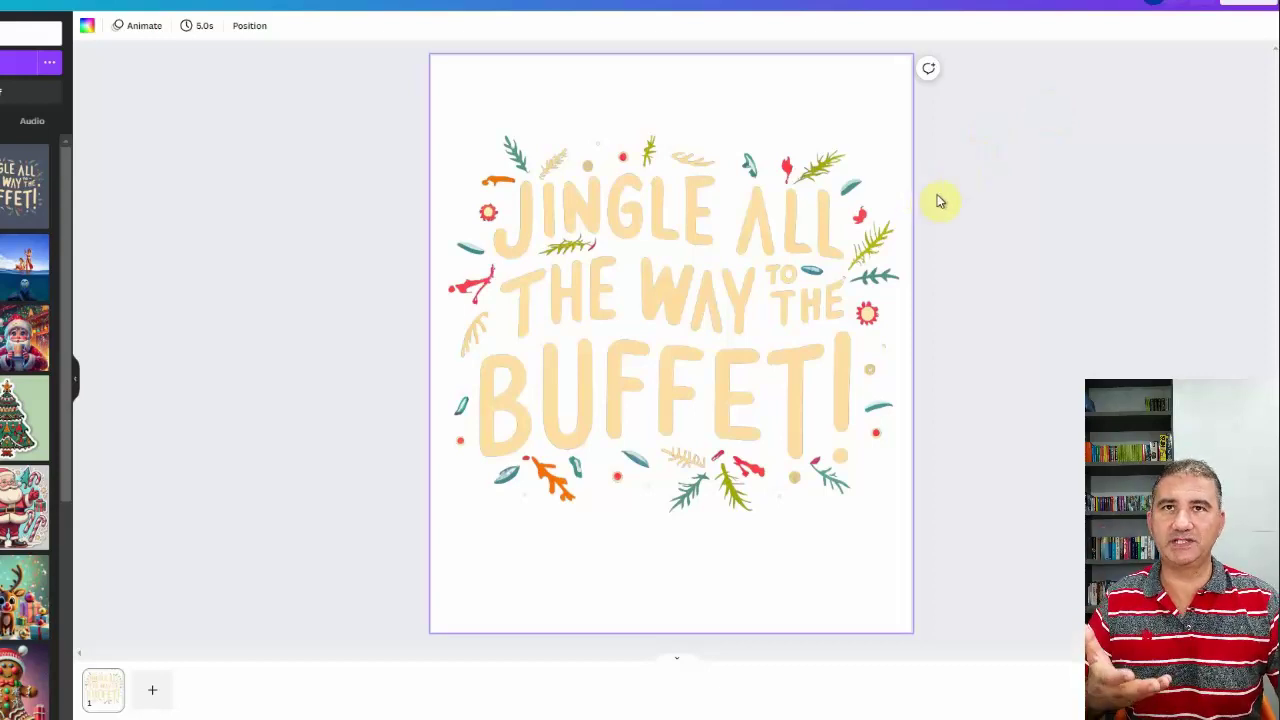
Step: Open the download options for the finished design
{"action": "left_click", "coordinate": [1247, 14]}
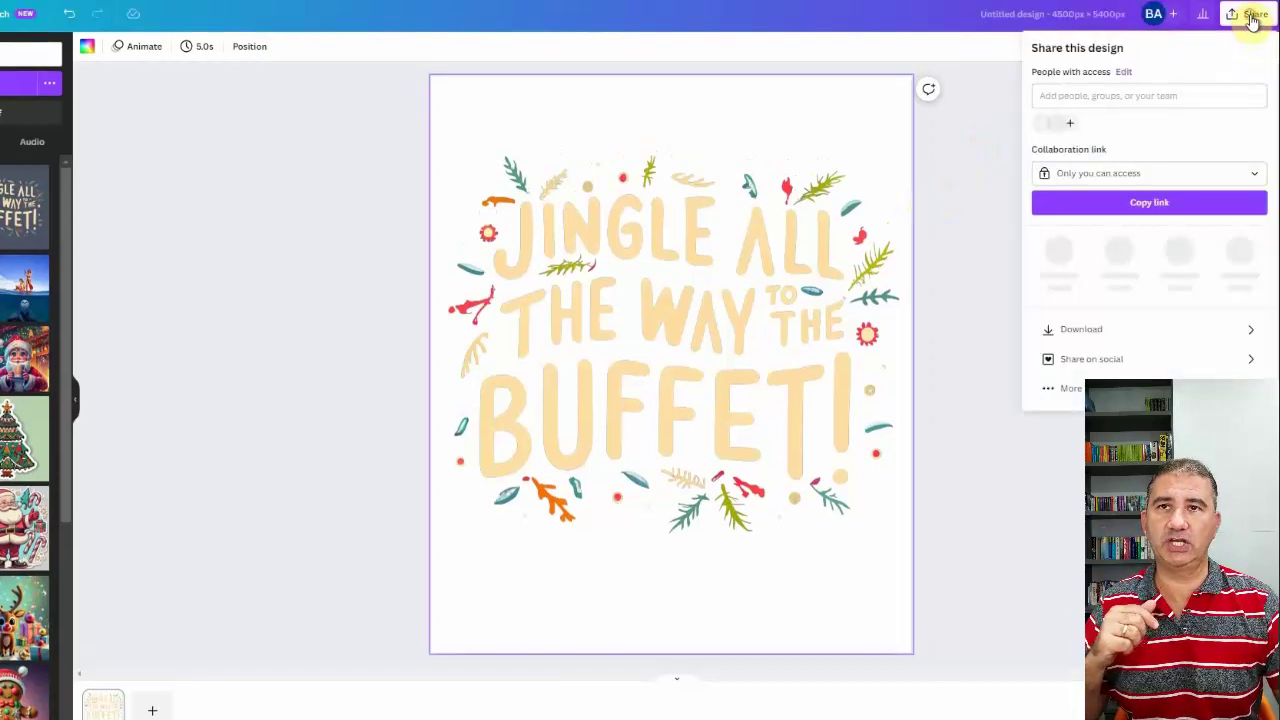
{"action": "left_click", "coordinate": [1082, 324]}
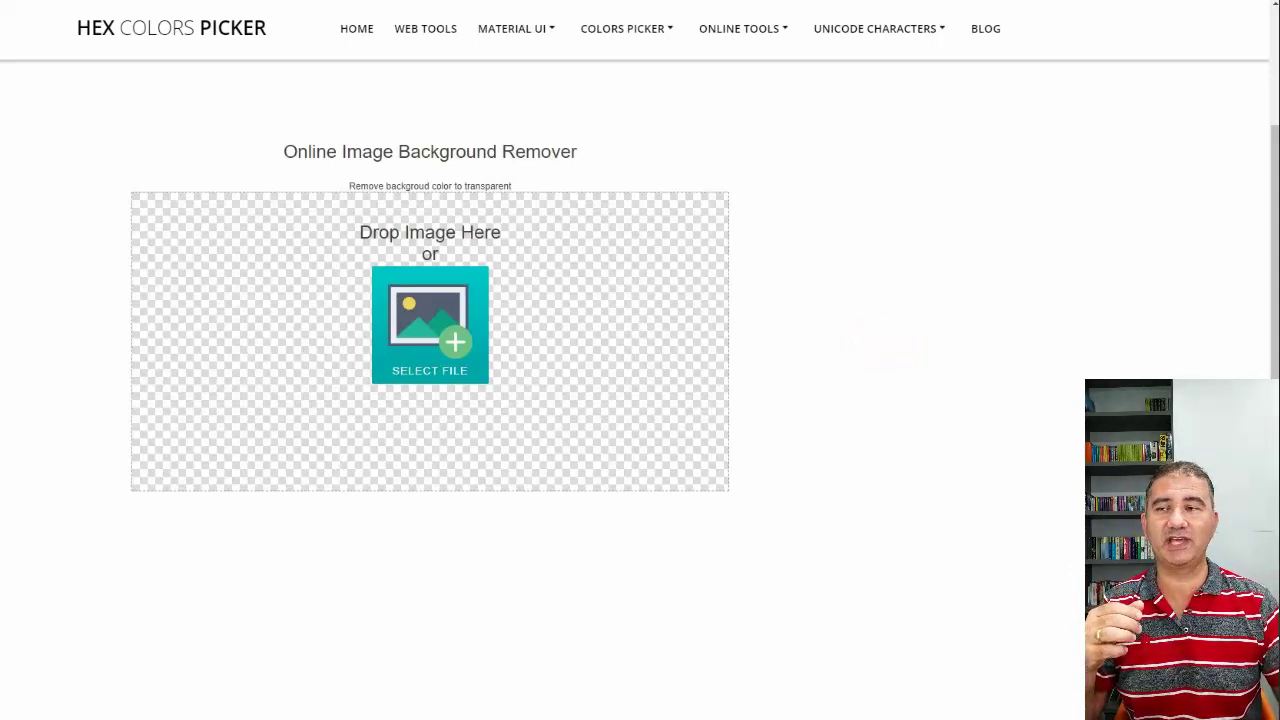
Step: Switch to Hex Colors Picker's Online Image Background Remover and load the dark blue Jingle image
{"action": "left_click_drag", "start_coordinate": [1066, 51], "coordinate": [513, 349]}
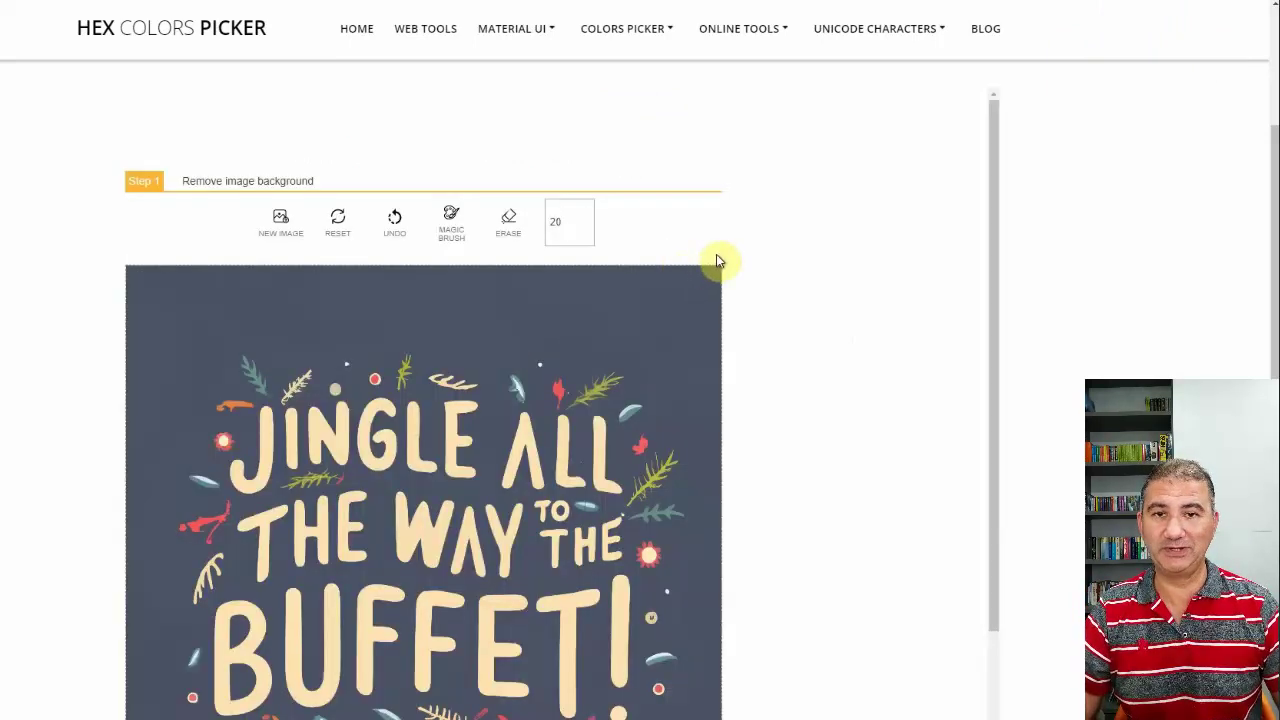
{"action": "scroll", "coordinate": [731, 251], "scroll_direction": "down", "scroll_amount": 2}
{"action": "scroll", "coordinate": [731, 251], "scroll_direction": "up", "scroll_amount": 2}
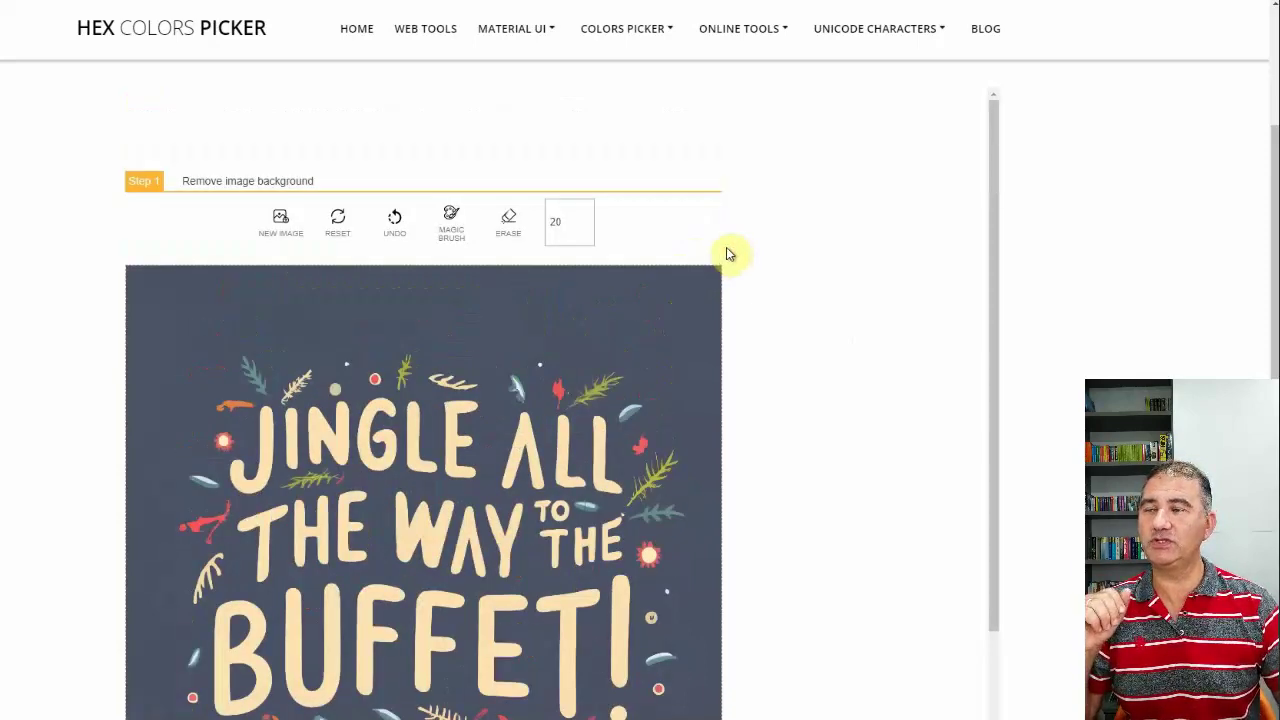
Step: Try erasing the image's dark blue background with the Erase tool at a value of 20
{"action": "left_click", "coordinate": [503, 228]}
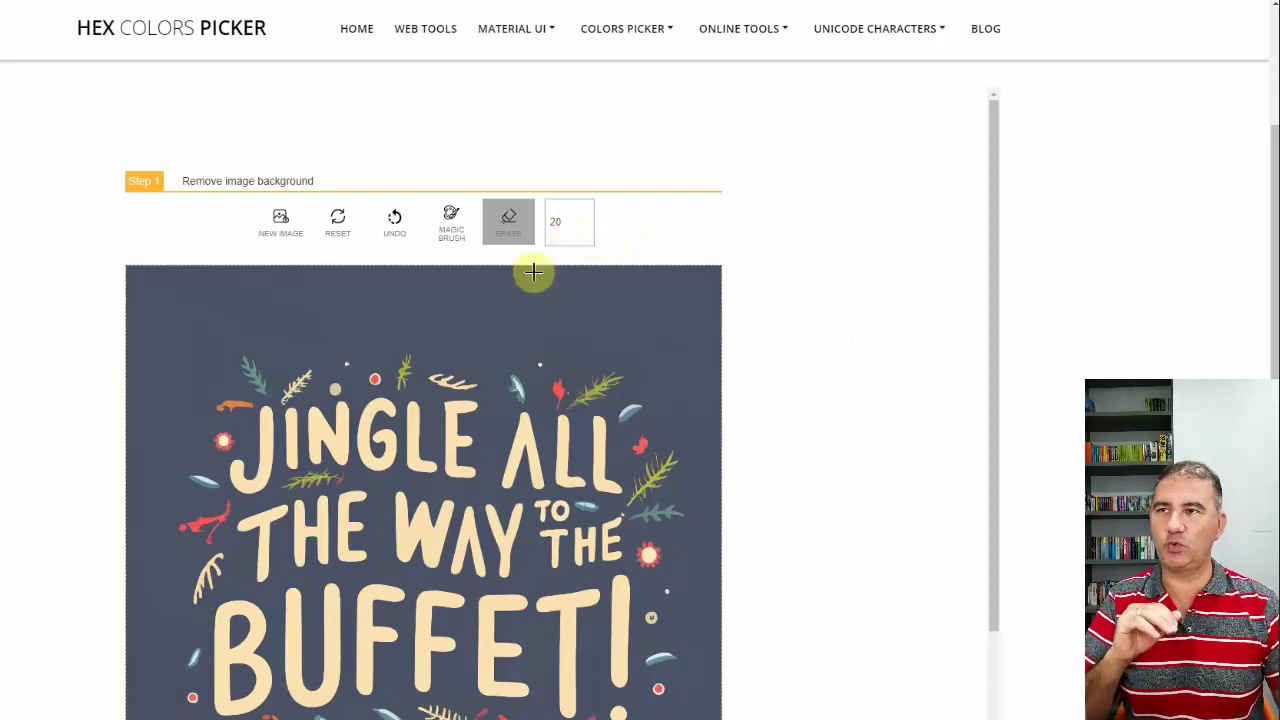
{"action": "left_click", "coordinate": [430, 307]}
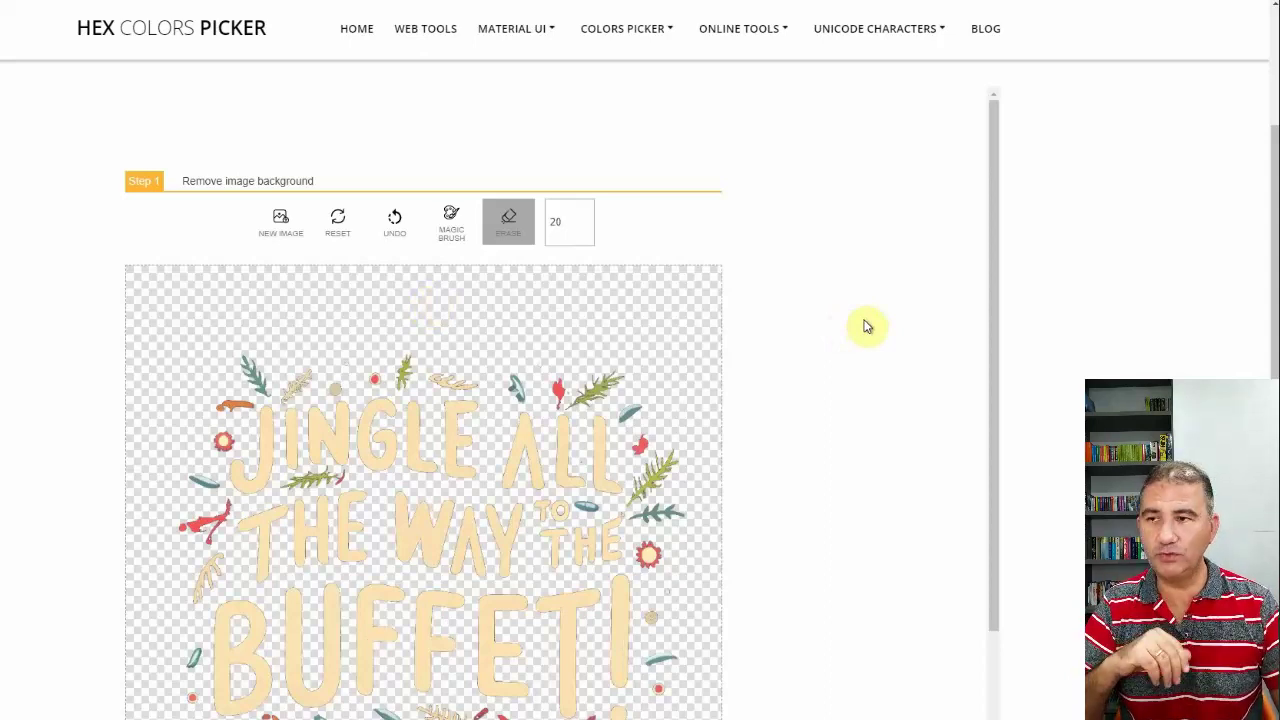
{"action": "scroll", "coordinate": [866, 326], "scroll_direction": "down", "scroll_amount": 1}
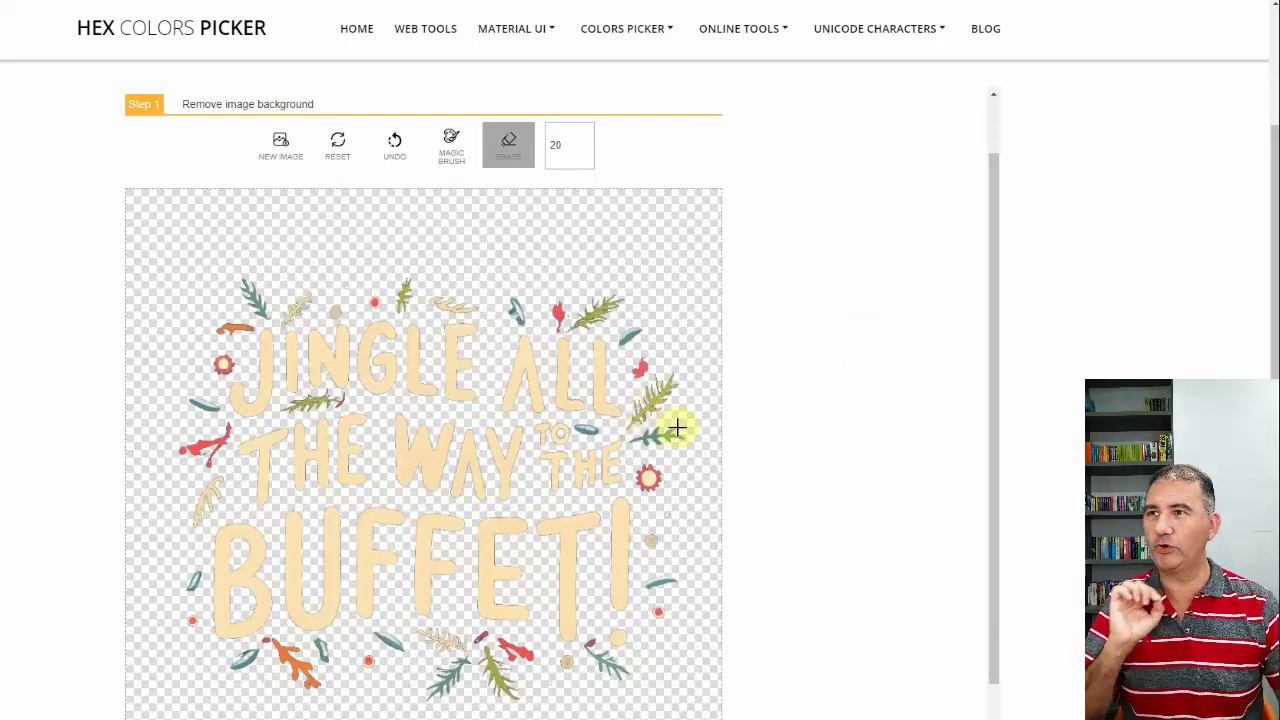
Step: Undo the last erase and erase the dark blue background again with the value set to 24
{"action": "left_click", "coordinate": [394, 150]}
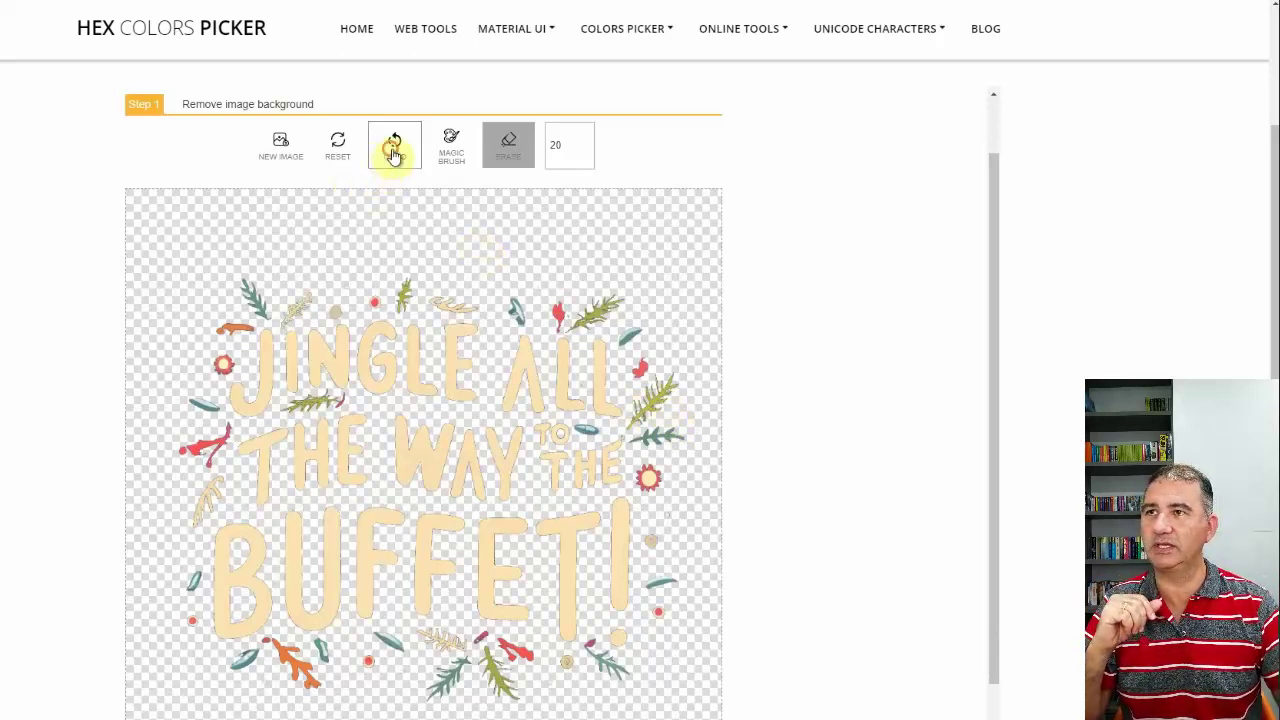
{"action": "left_click", "coordinate": [585, 146]}
{"action": "left_click", "coordinate": [585, 146]}
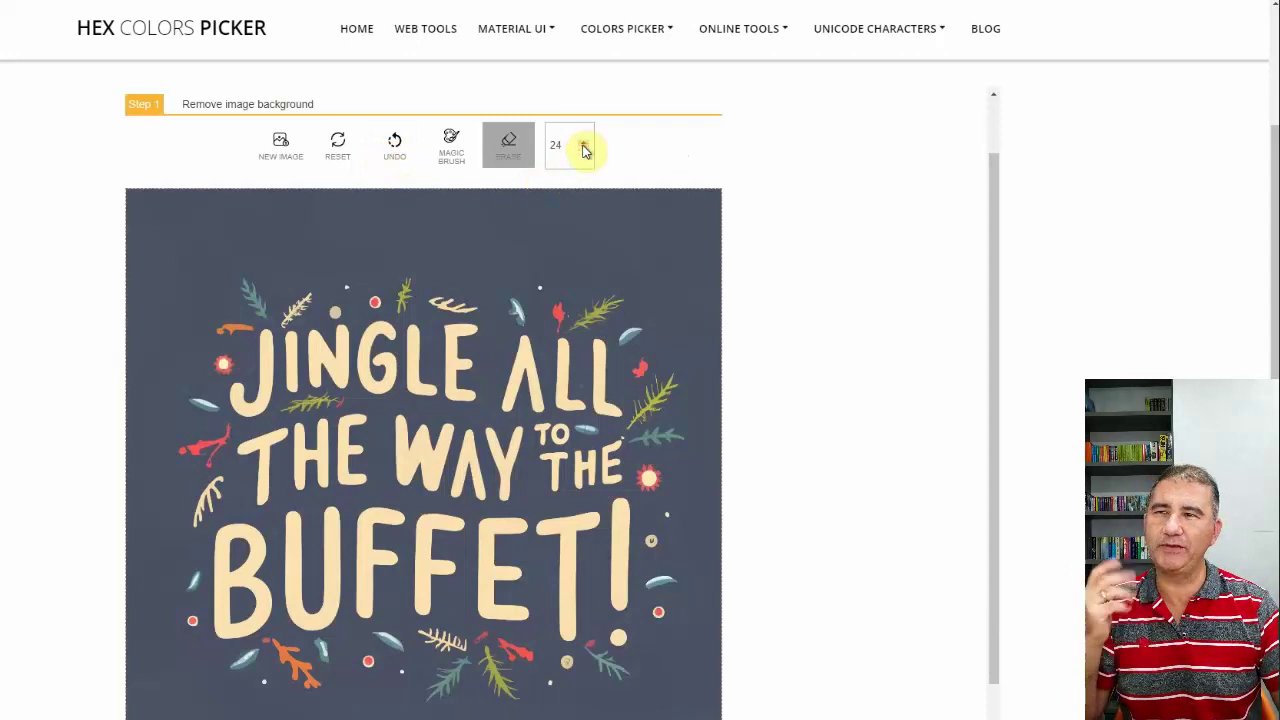
{"action": "left_click", "coordinate": [461, 231]}
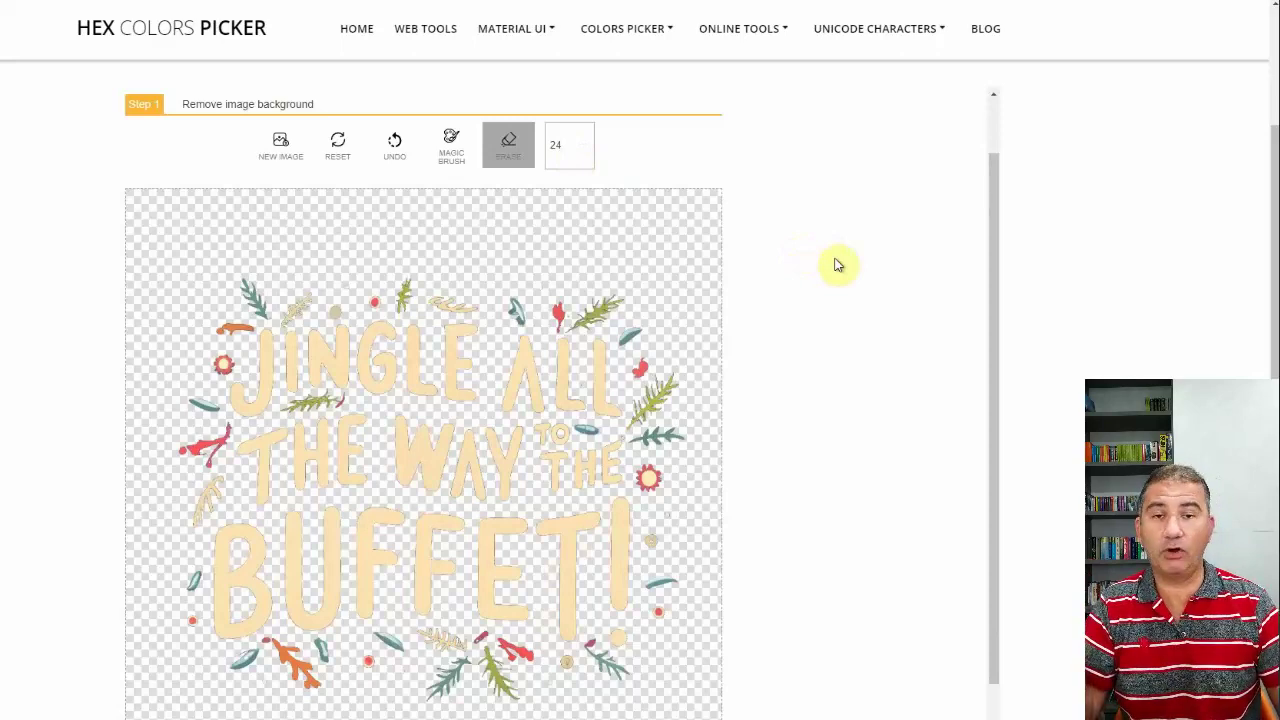
Step: Go to the resize and download options for the background-free image
{"action": "scroll", "coordinate": [838, 265], "scroll_direction": "down", "scroll_amount": 2}
{"action": "scroll", "coordinate": [820, 263], "scroll_direction": "down", "scroll_amount": 1}
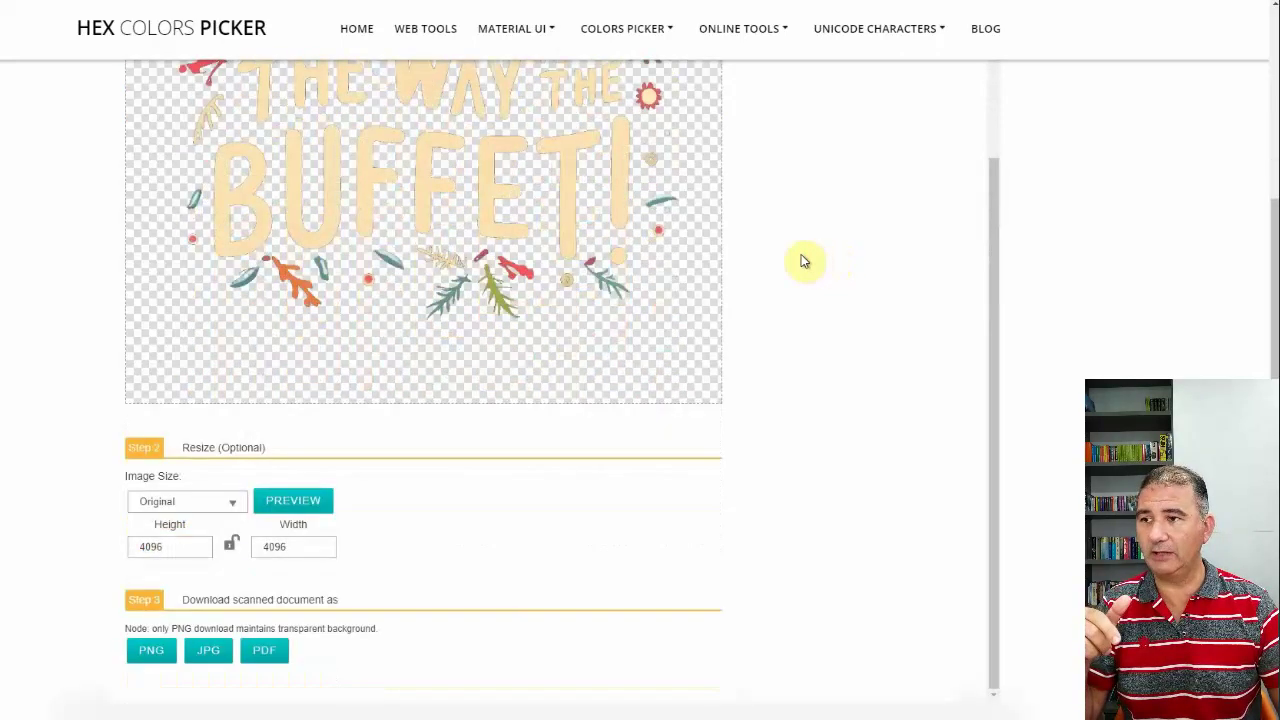